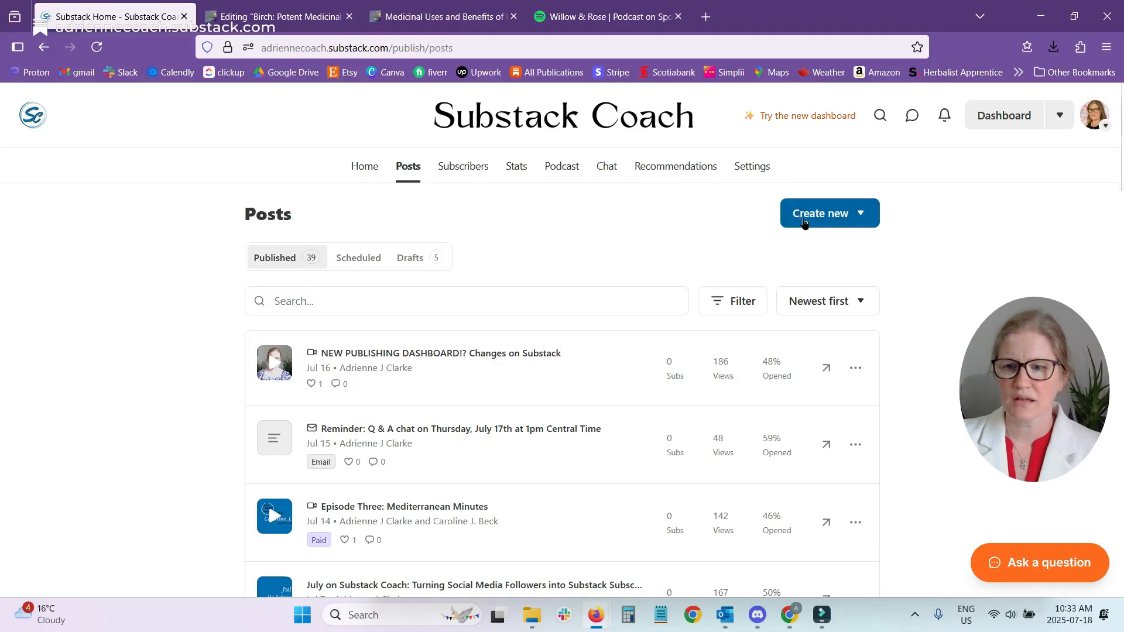
Check the available new post types and switch to the new publishing dashboard.
left_click(859, 214)
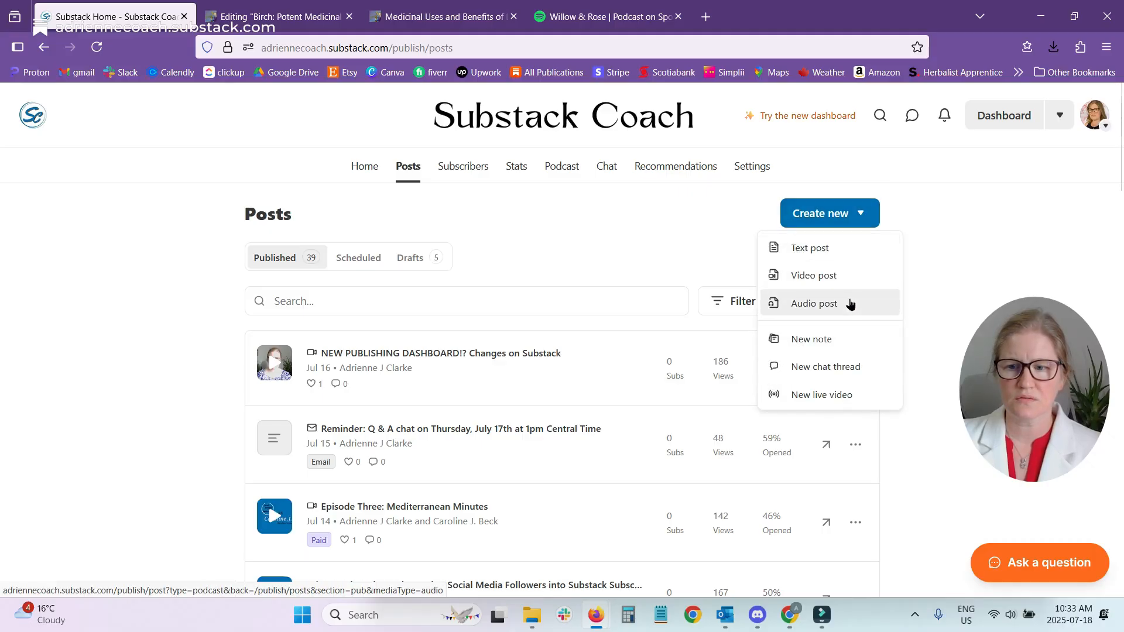
left_click(669, 253)
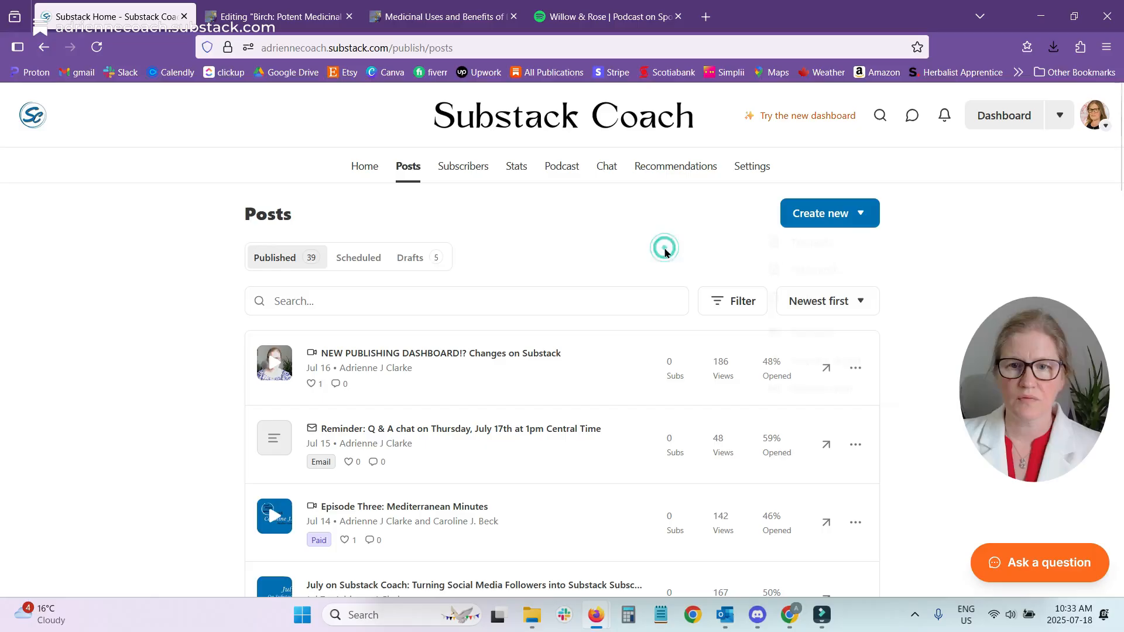
left_click(786, 115)
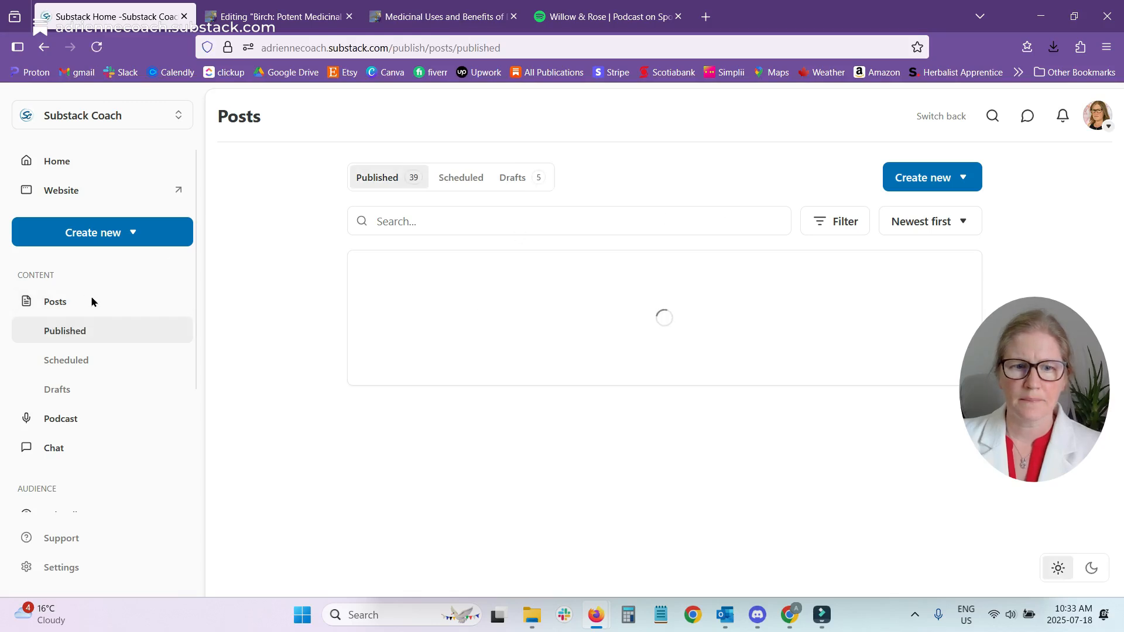
Look over the publication's home overview, including the latest post and drafts, and return to the posts list.
left_click(72, 163)
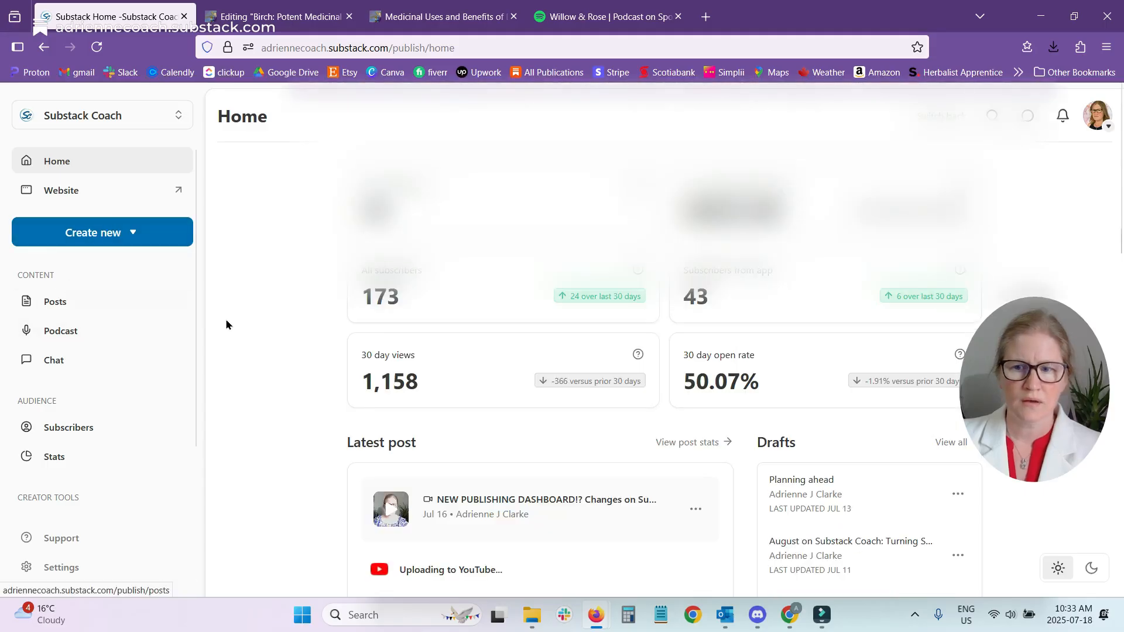
scroll(304, 316, "down", 3)
scroll(292, 311, "down", 2)
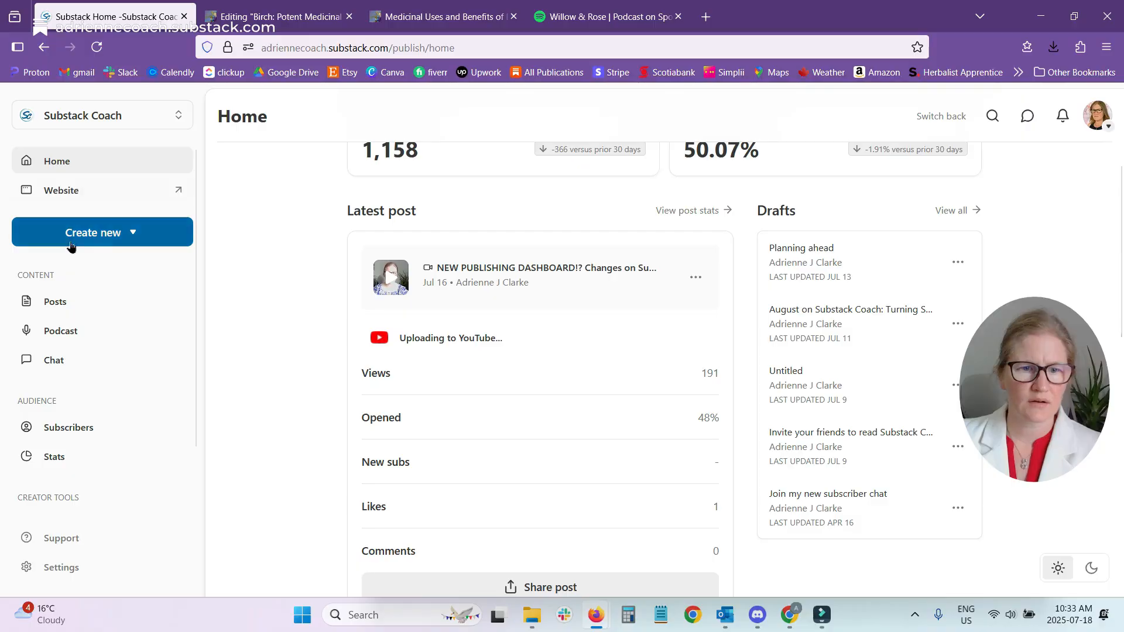
left_click(44, 304)
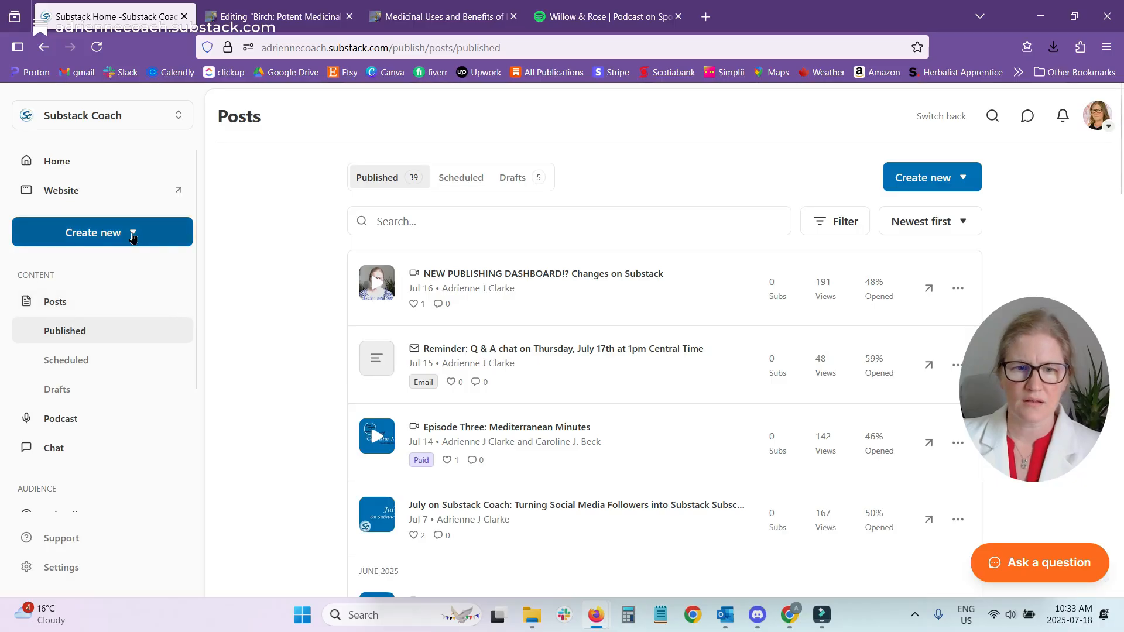
Create a new audio post.
left_click(130, 237)
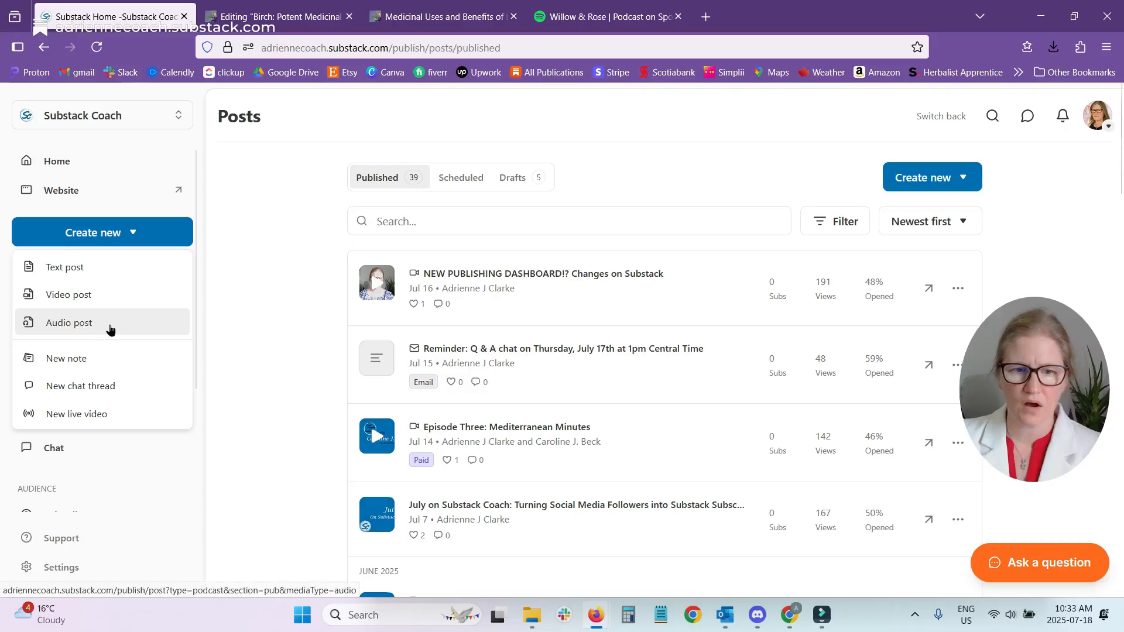
left_click(960, 177)
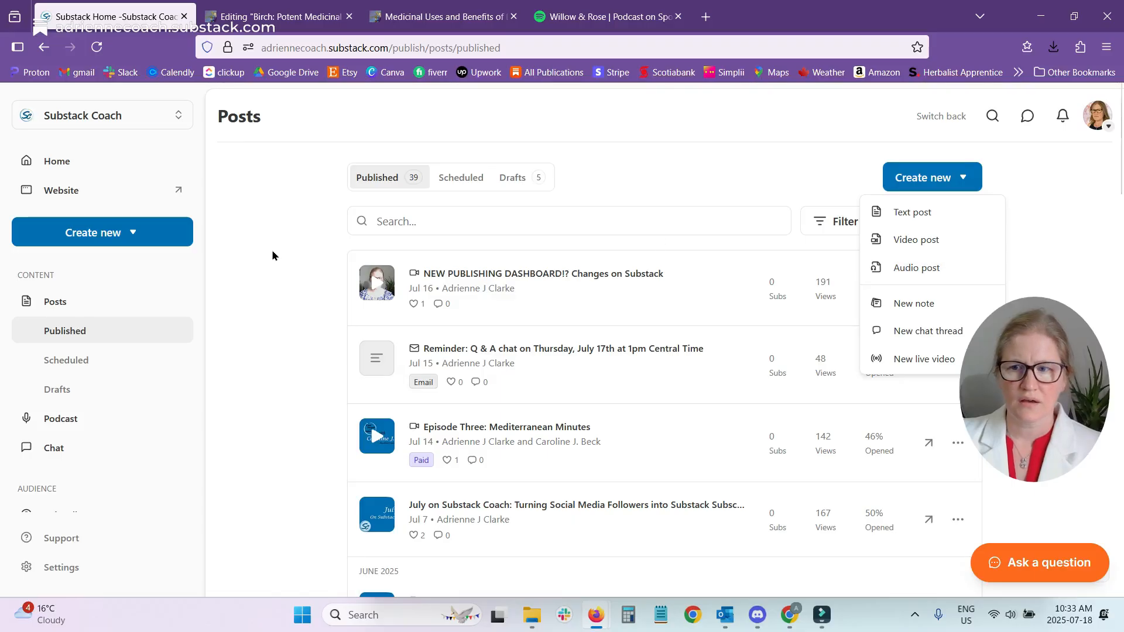
left_click(918, 268)
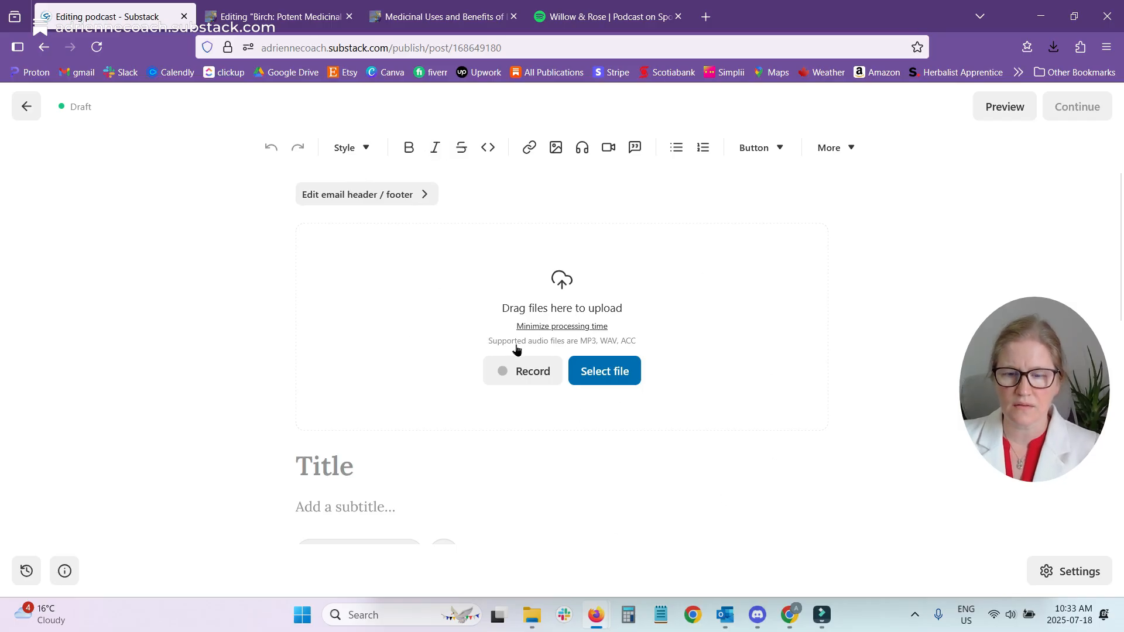
Upload the audio file Family Finished.mp3 from the Pictures folder to the post.
left_click(619, 382)
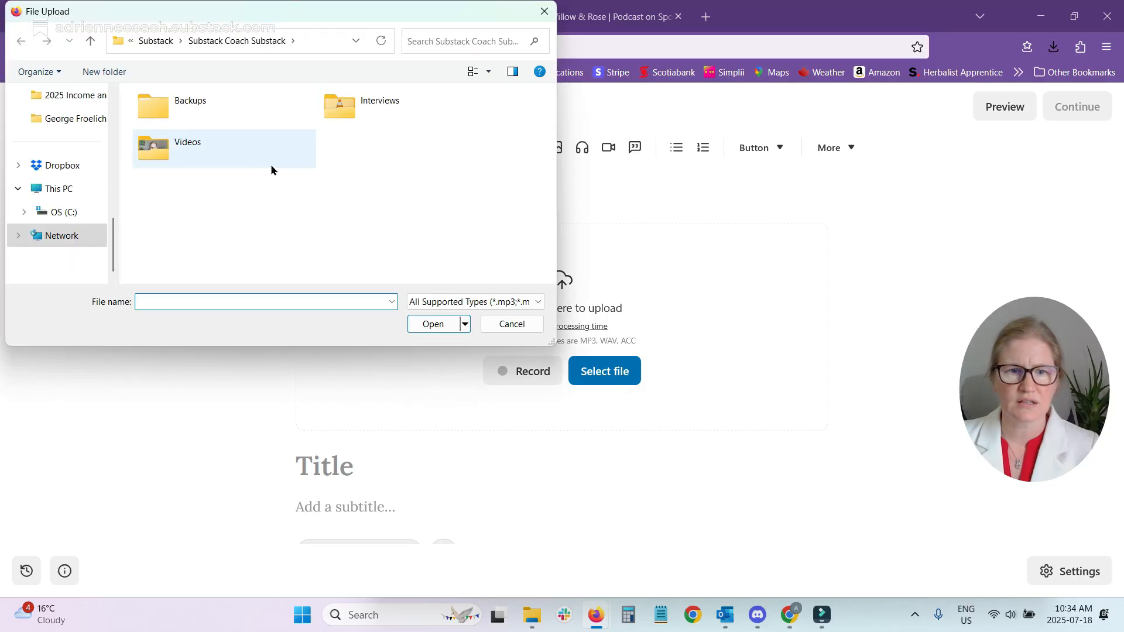
scroll(58, 182, "up", 5)
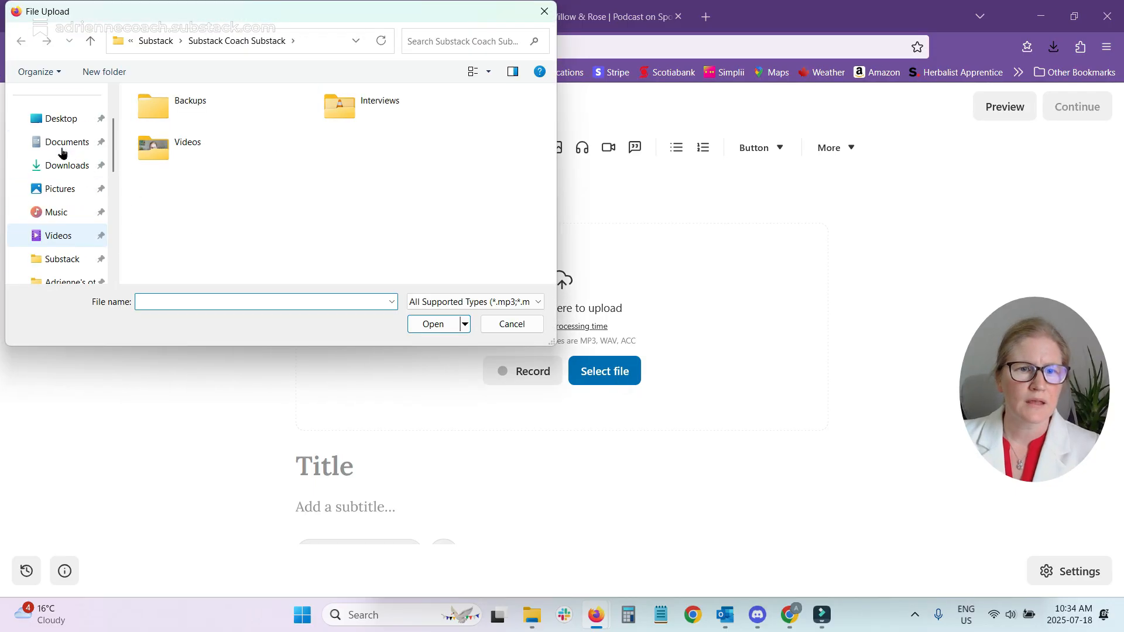
left_click(70, 187)
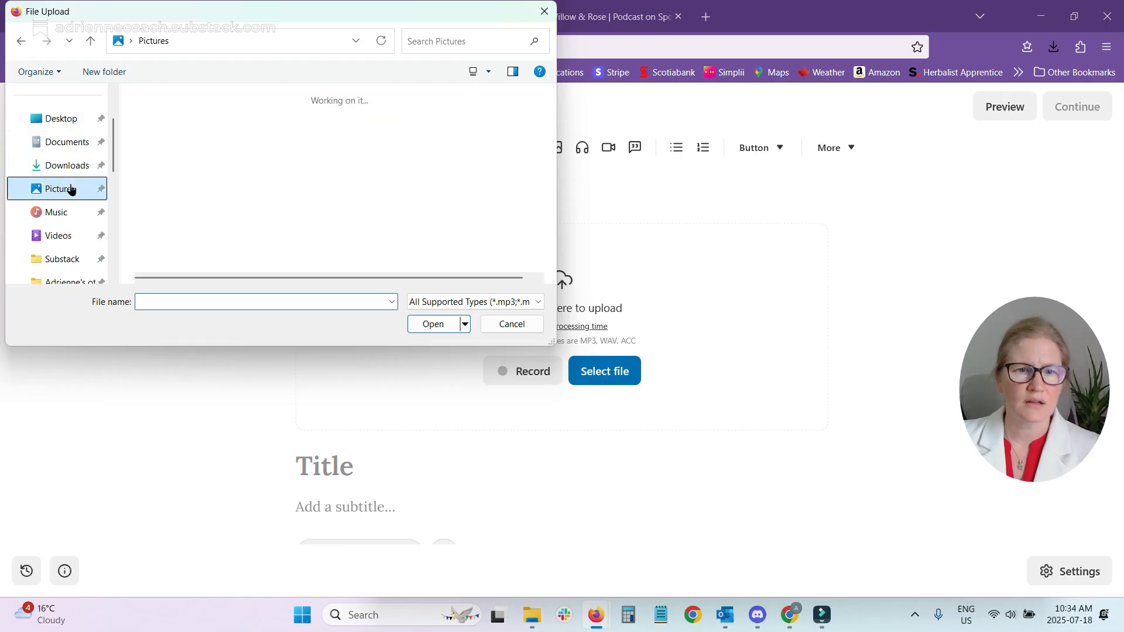
left_click(182, 119)
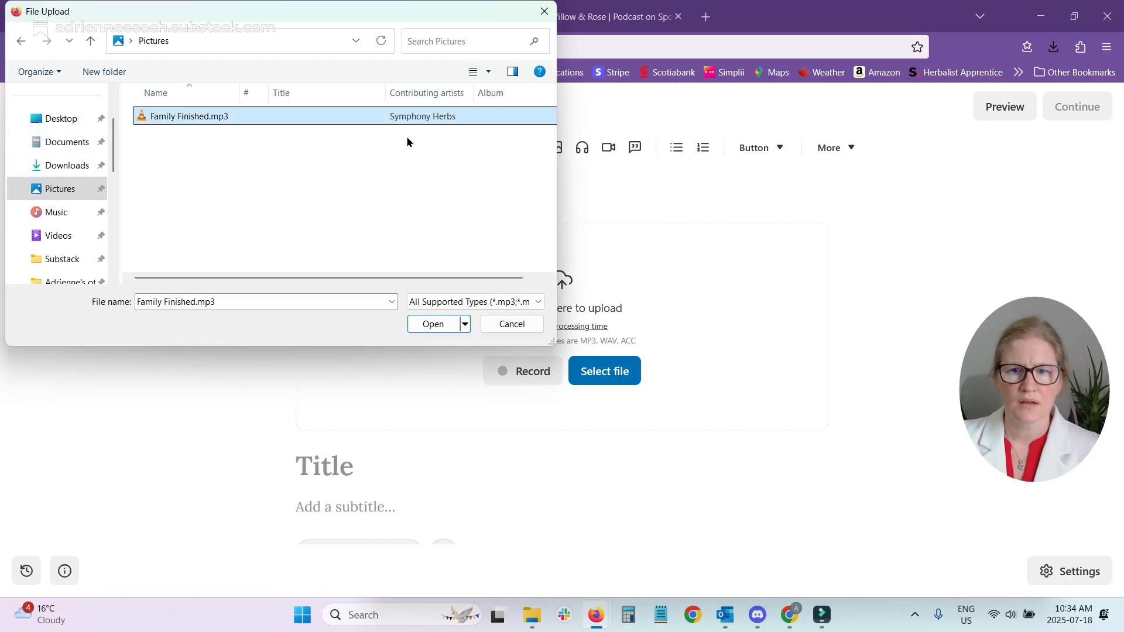
left_click(433, 324)
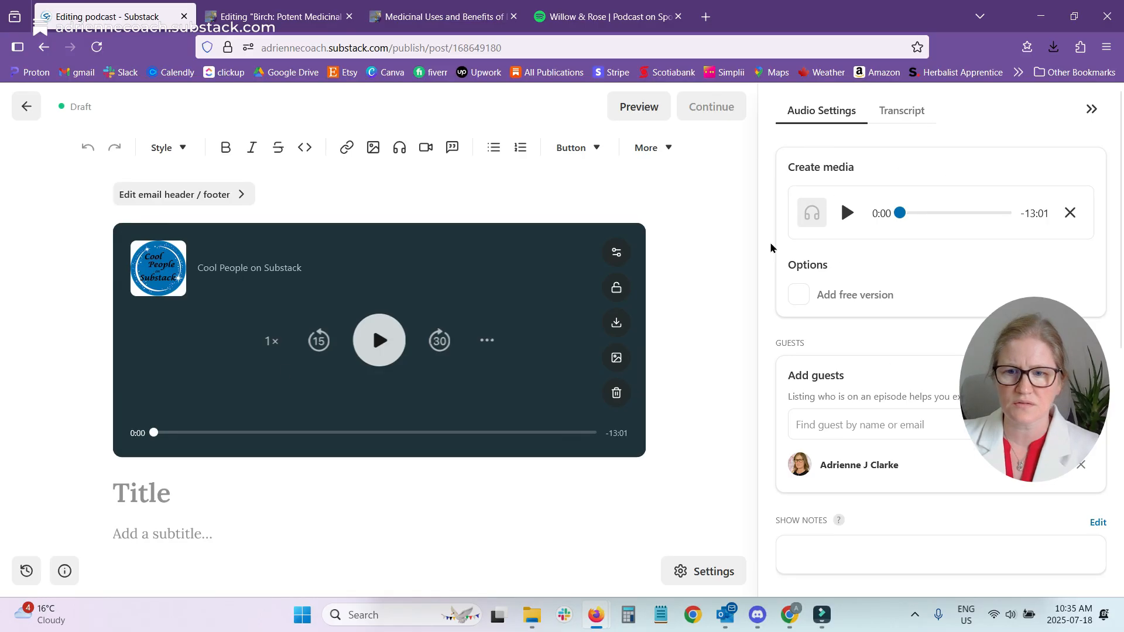
Close and reopen the episode's audio settings and examine the guest suggestions.
left_click(1092, 109)
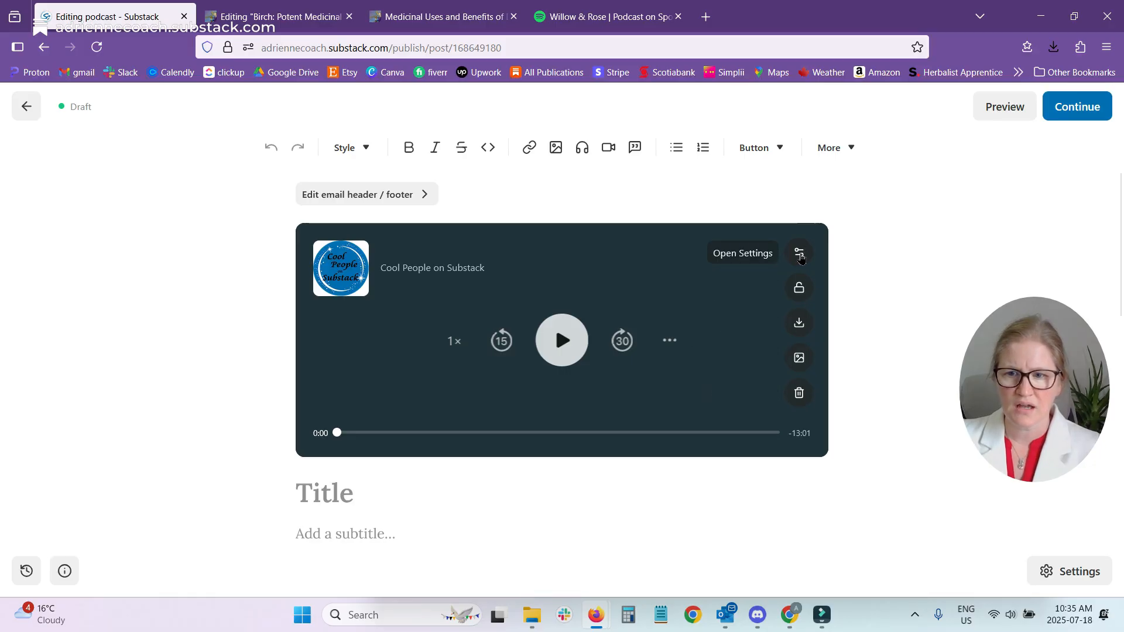
left_click(799, 254)
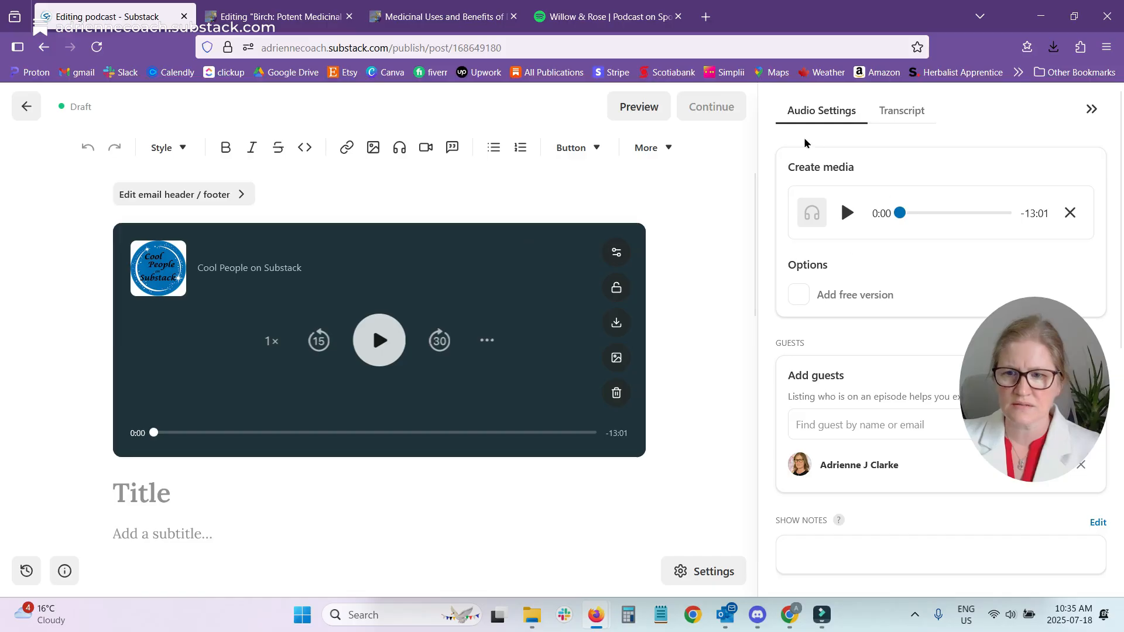
scroll(913, 374, "down", 2)
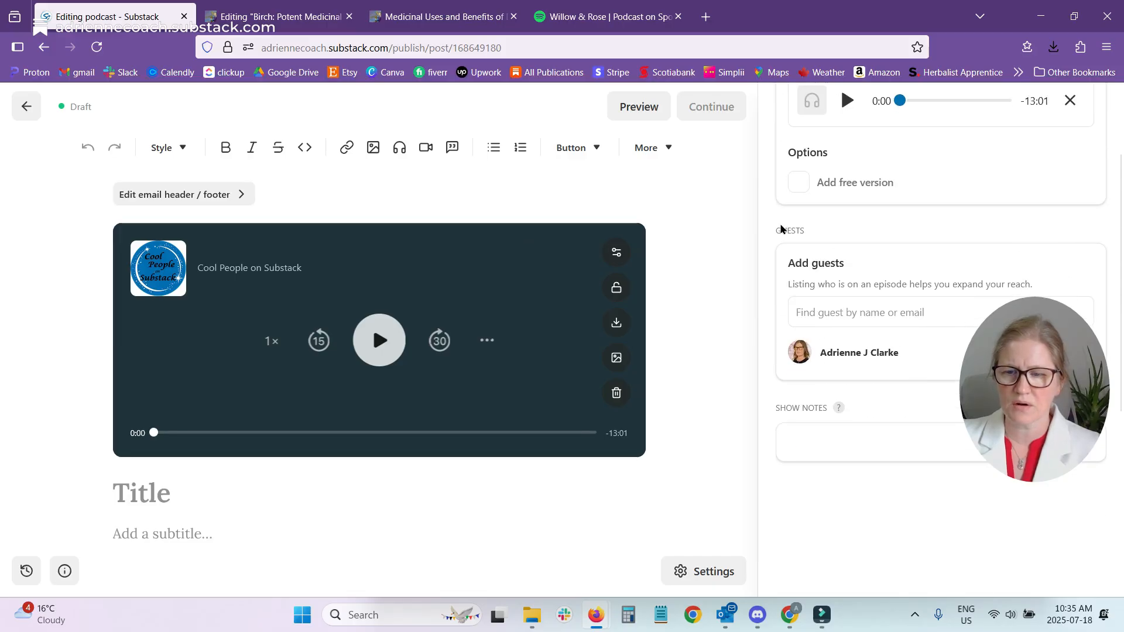
left_click(842, 314)
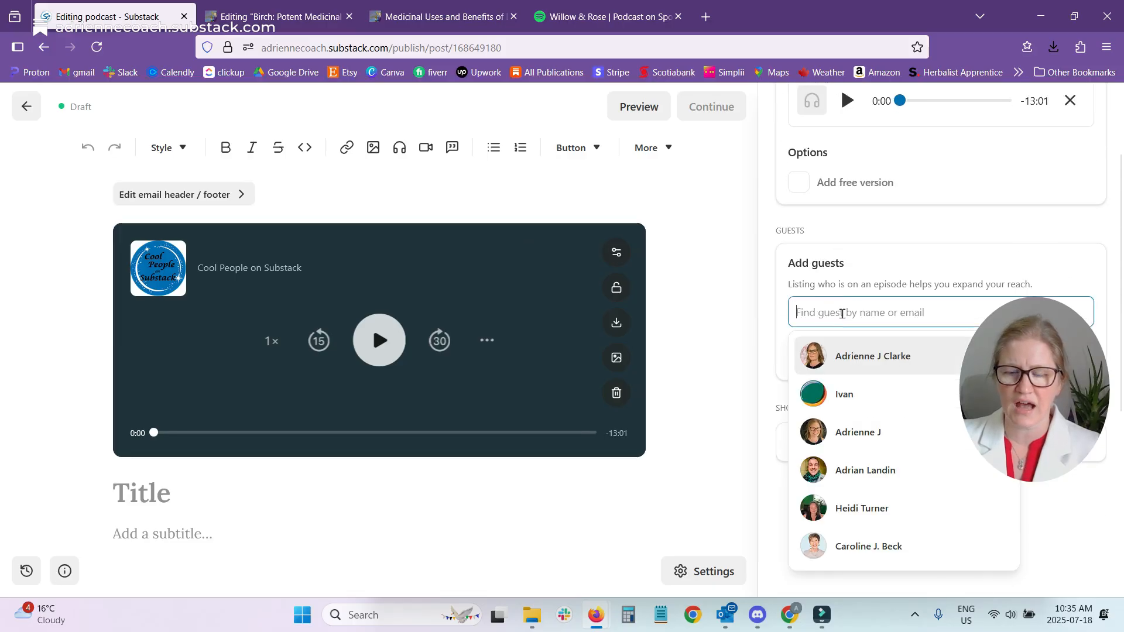
key("Return")
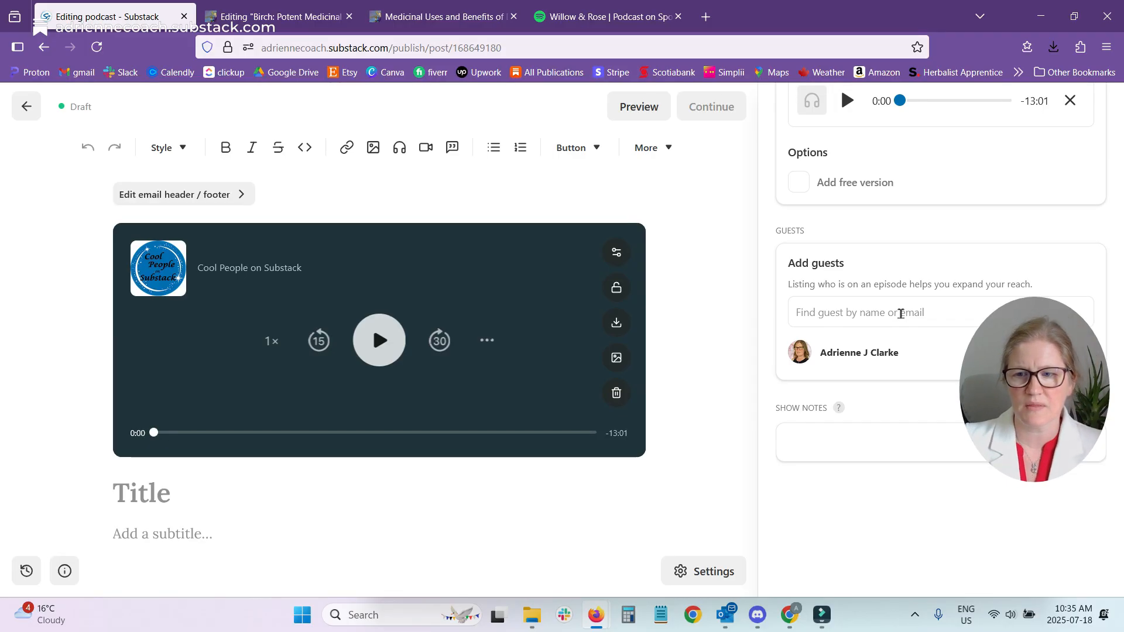
left_click(900, 314)
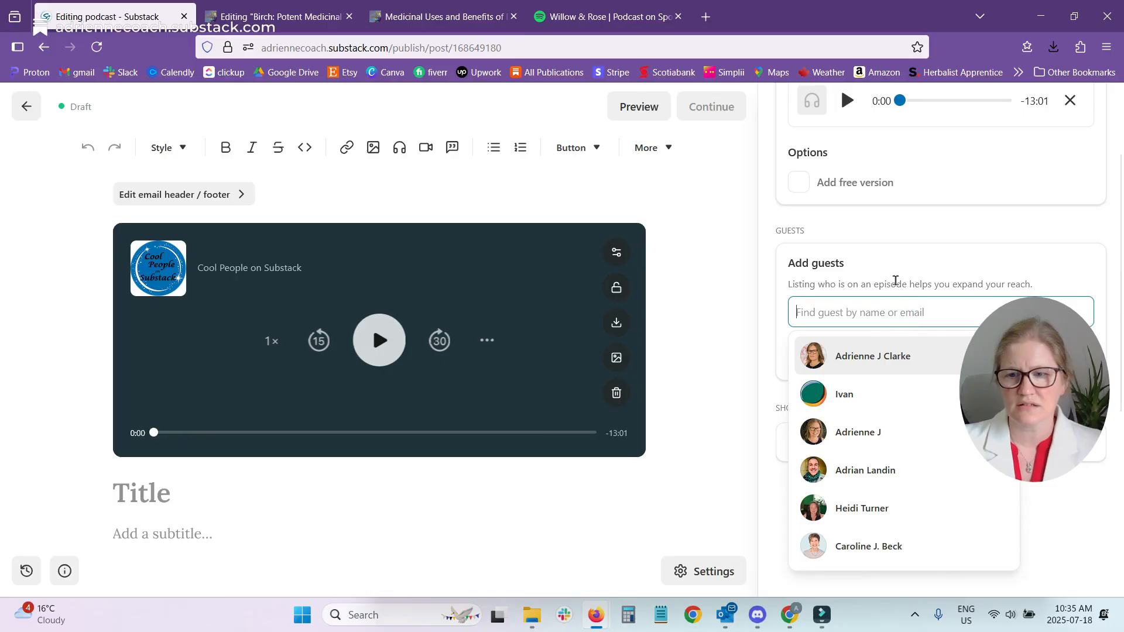
left_click(896, 282)
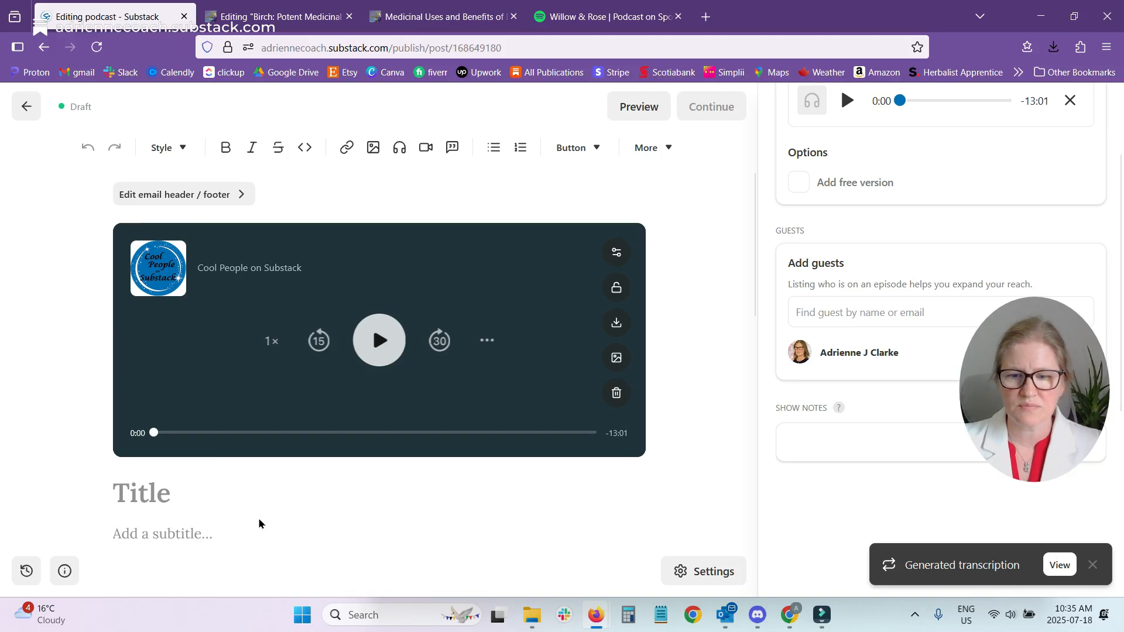
Title the audio post "Family" and give it the subtitle "test audio".
scroll(255, 518, "down", 4)
left_click(100, 381)
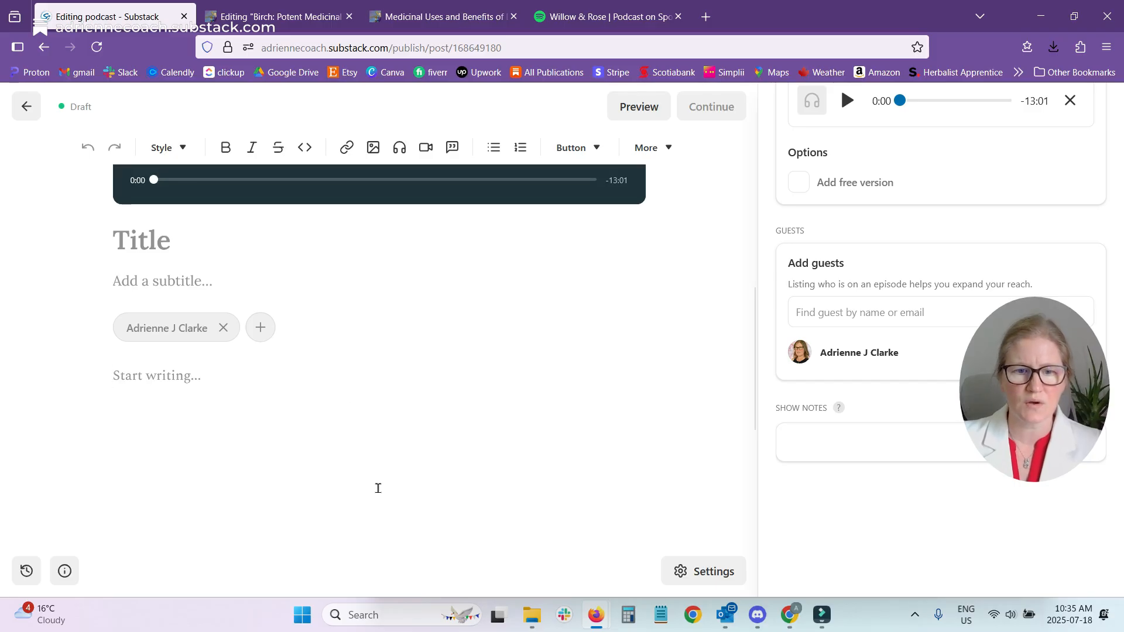
left_click(168, 248)
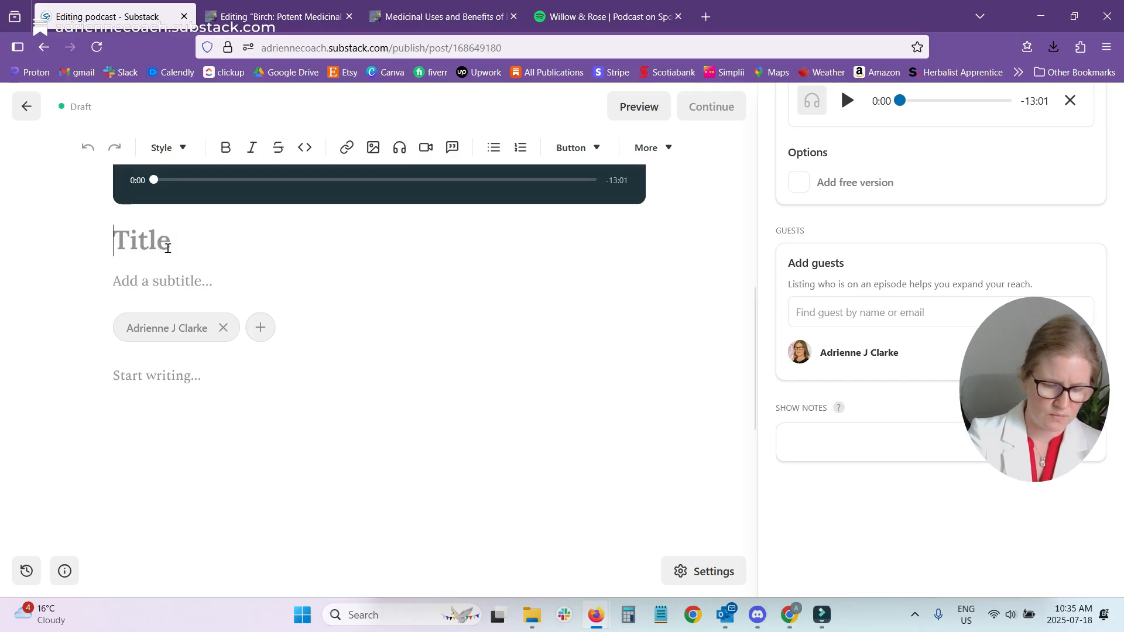
type("Family")
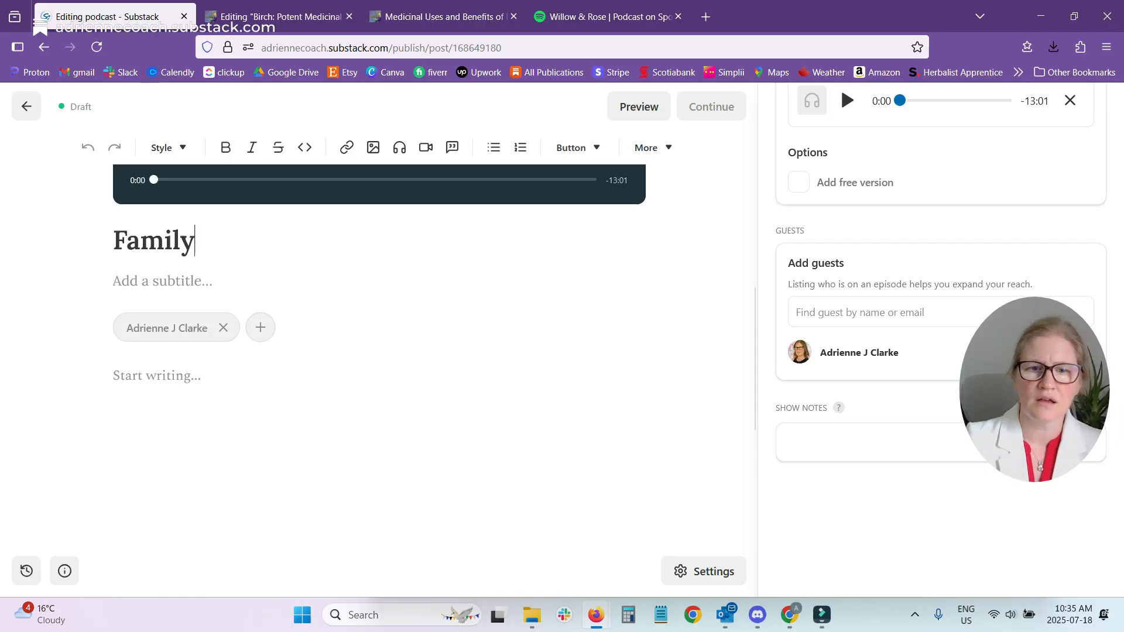
left_click(156, 278)
type("test audio")
Write "Hey everone..." as the post's body text.
left_click(143, 378)
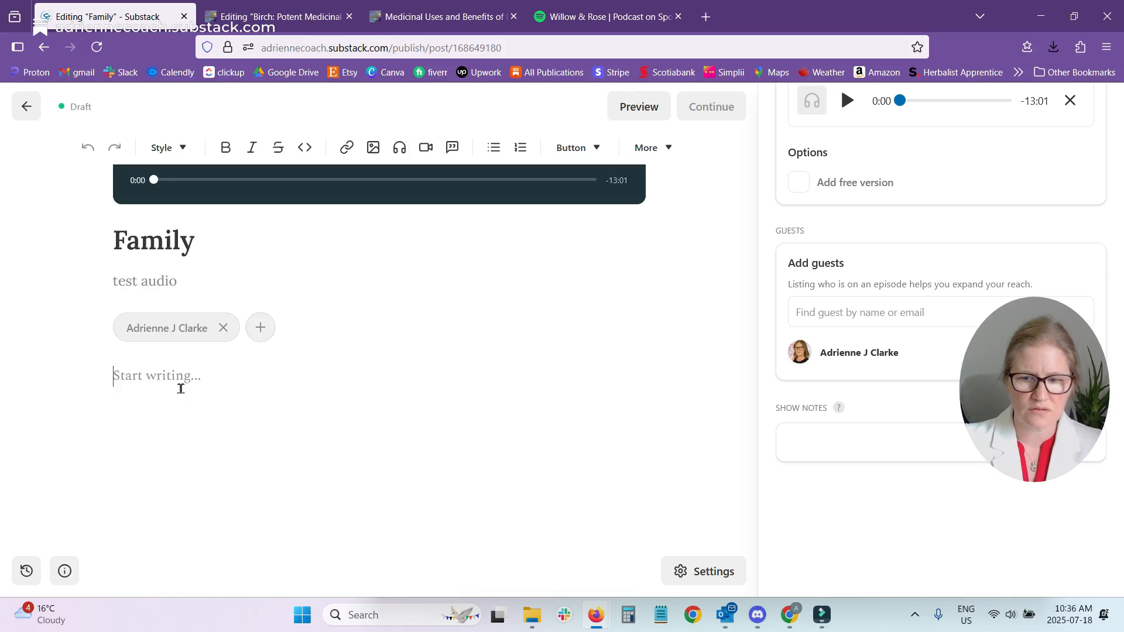
type("Hey ")
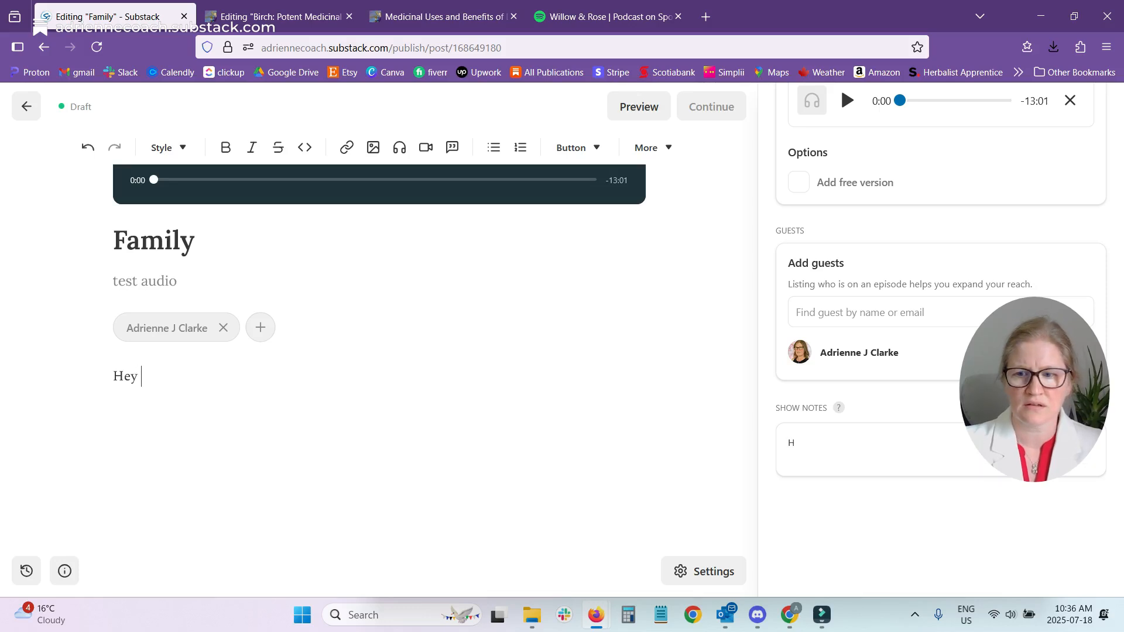
type("everone...")
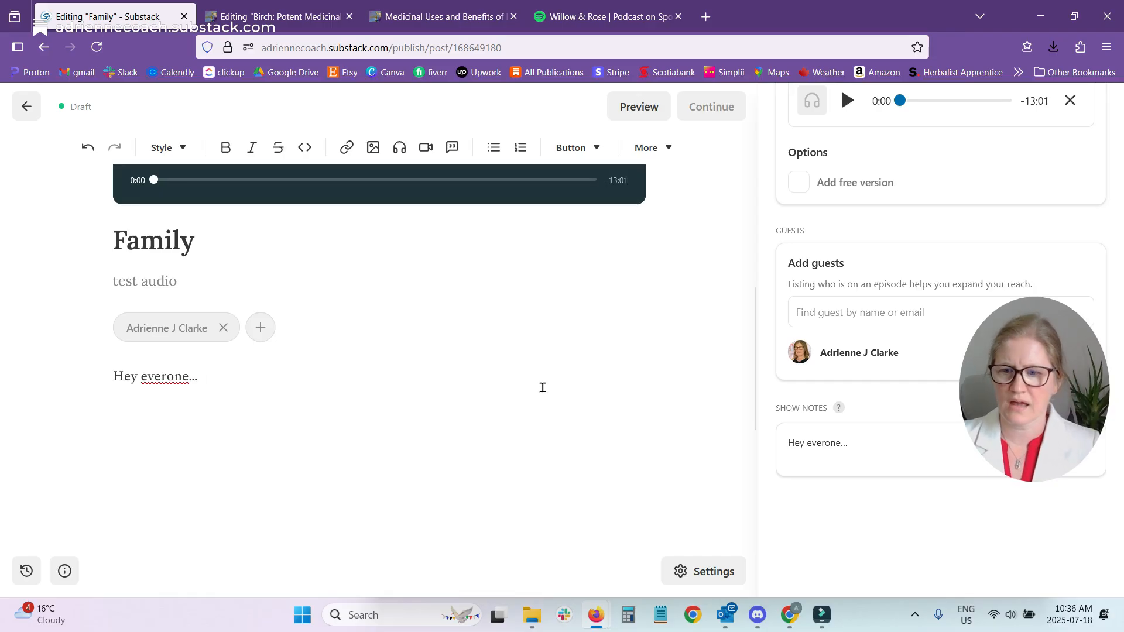
View the episode's transcript and the additional options for correcting it.
scroll(446, 436, "up", 5)
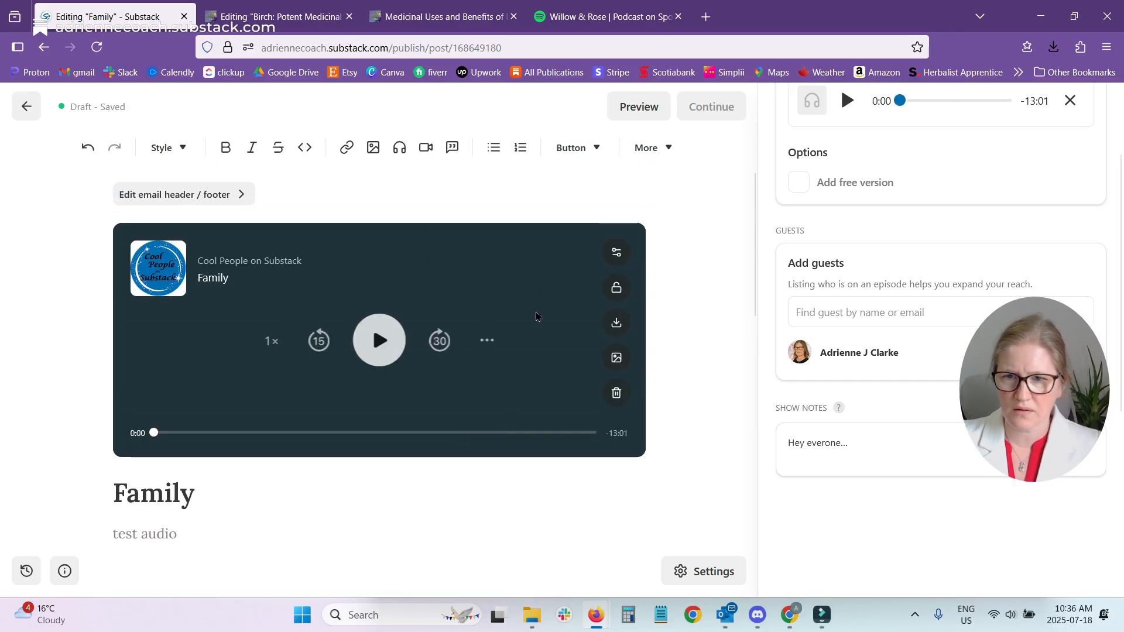
scroll(1061, 273, "up", 2)
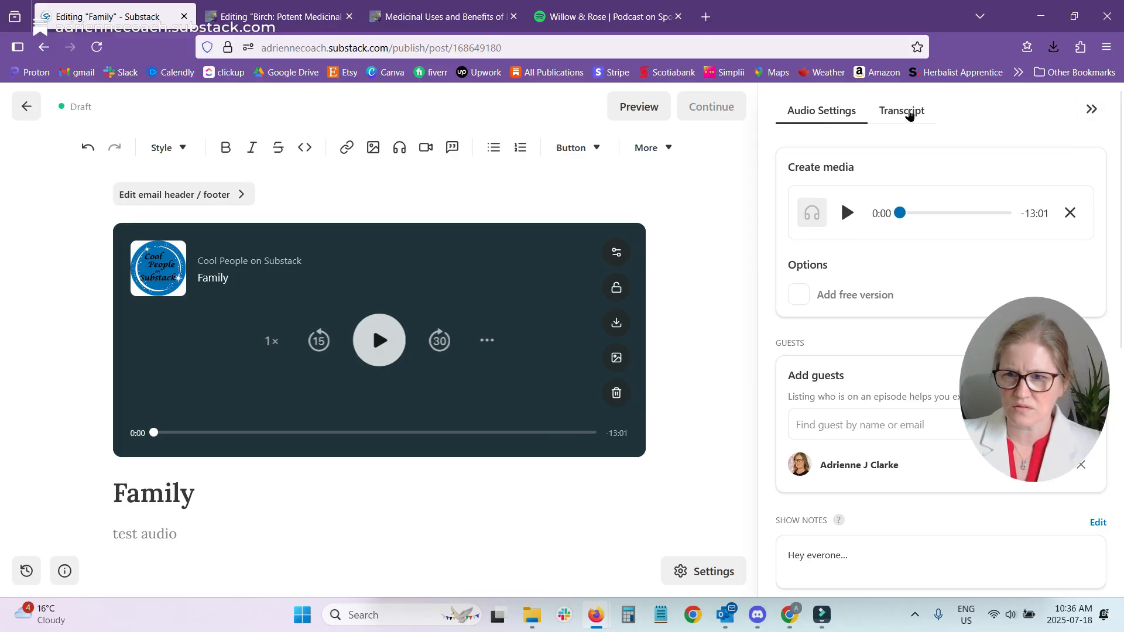
left_click(911, 111)
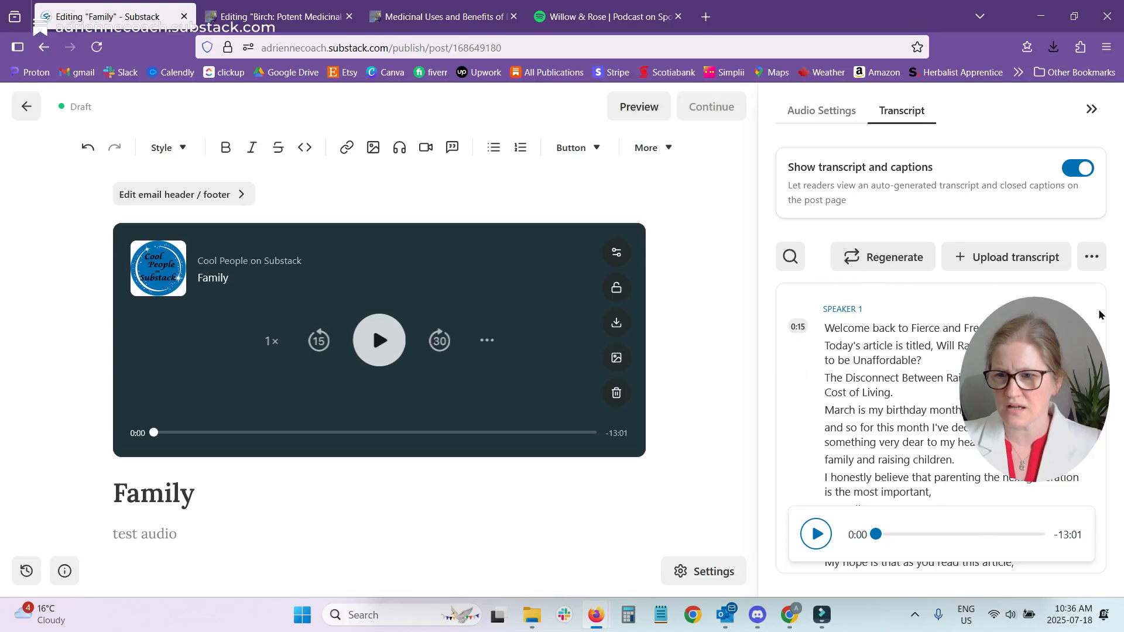
left_click(1092, 256)
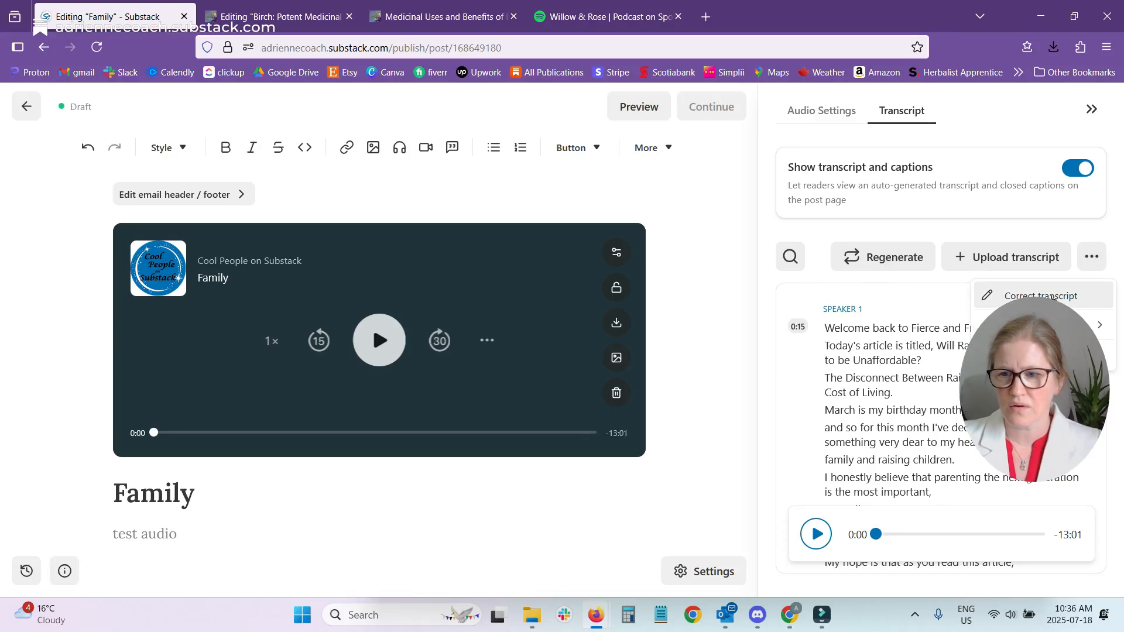
mouse_move(1044, 324)
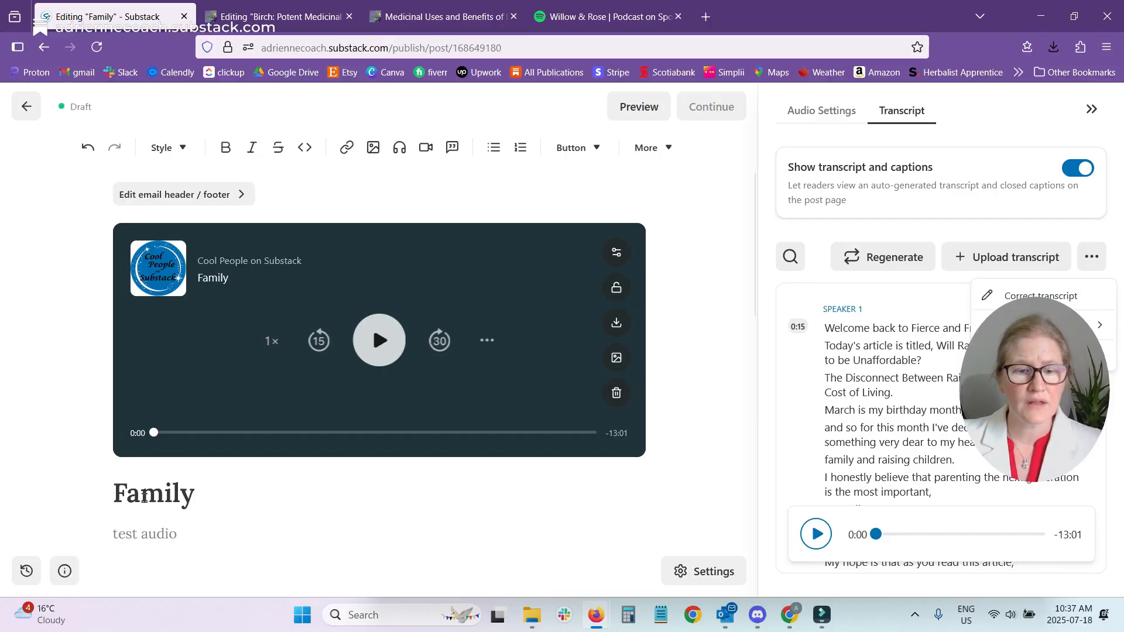
left_click(223, 514)
Review the post's content and close the transcript settings.
scroll(332, 492, "down", 2)
scroll(332, 492, "down", 3)
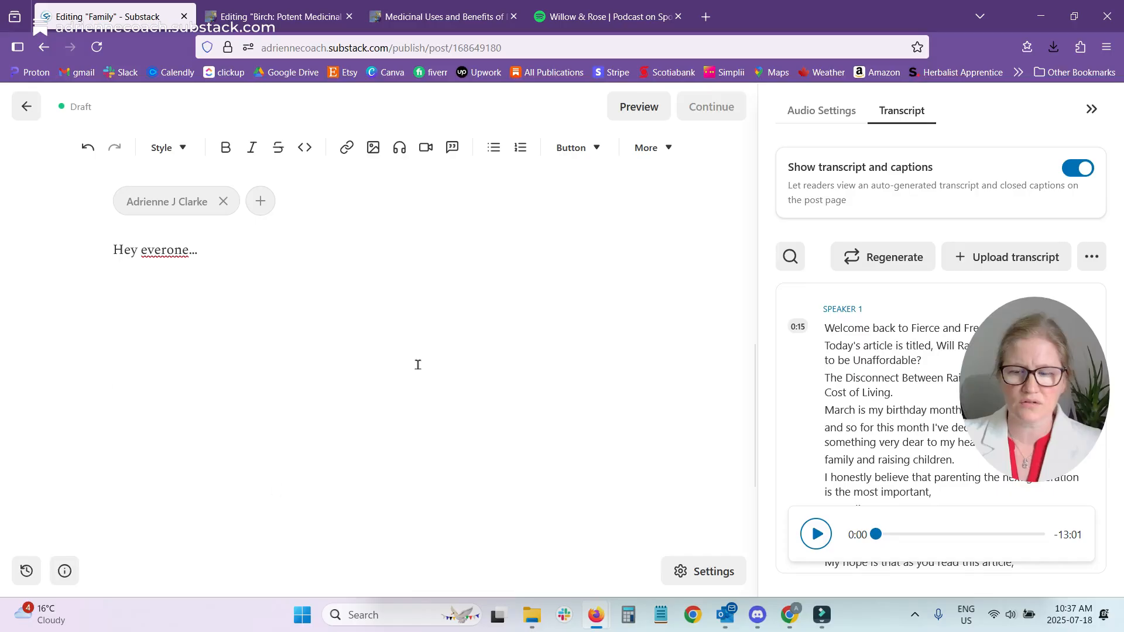
scroll(469, 490, "up", 5)
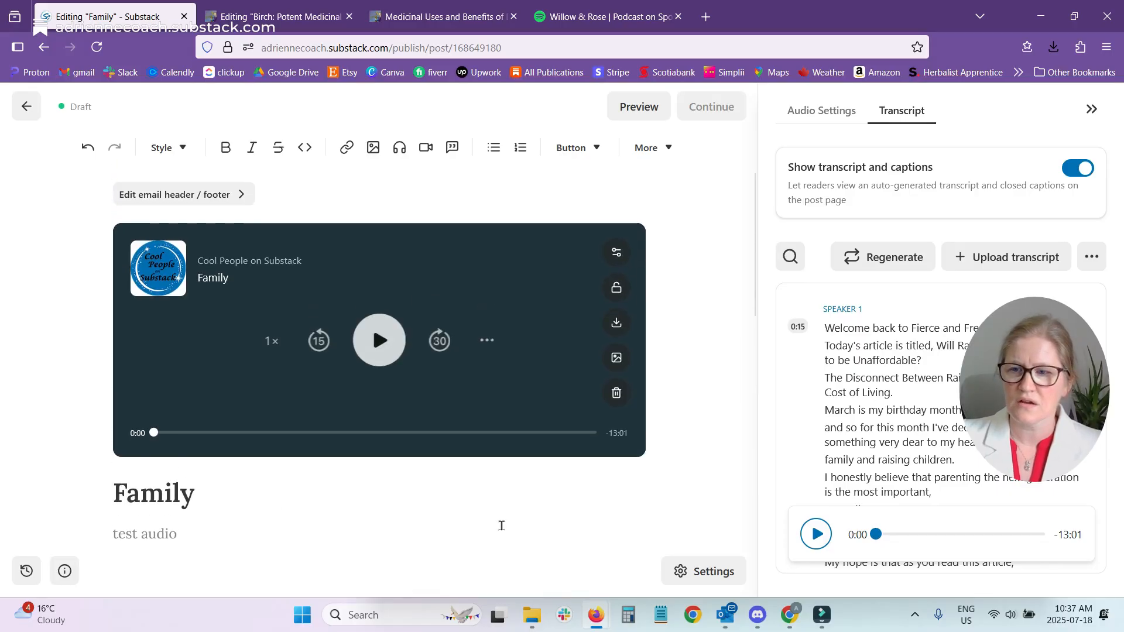
left_click(1091, 109)
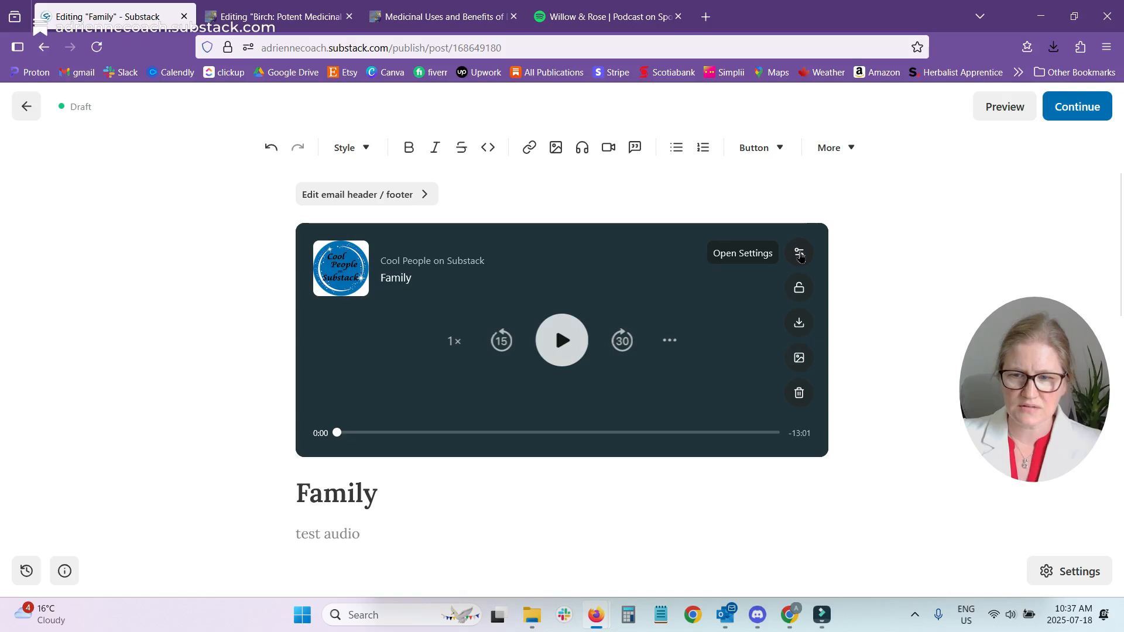
Turn on the free version option in the episode's audio settings and close the settings.
left_click(799, 288)
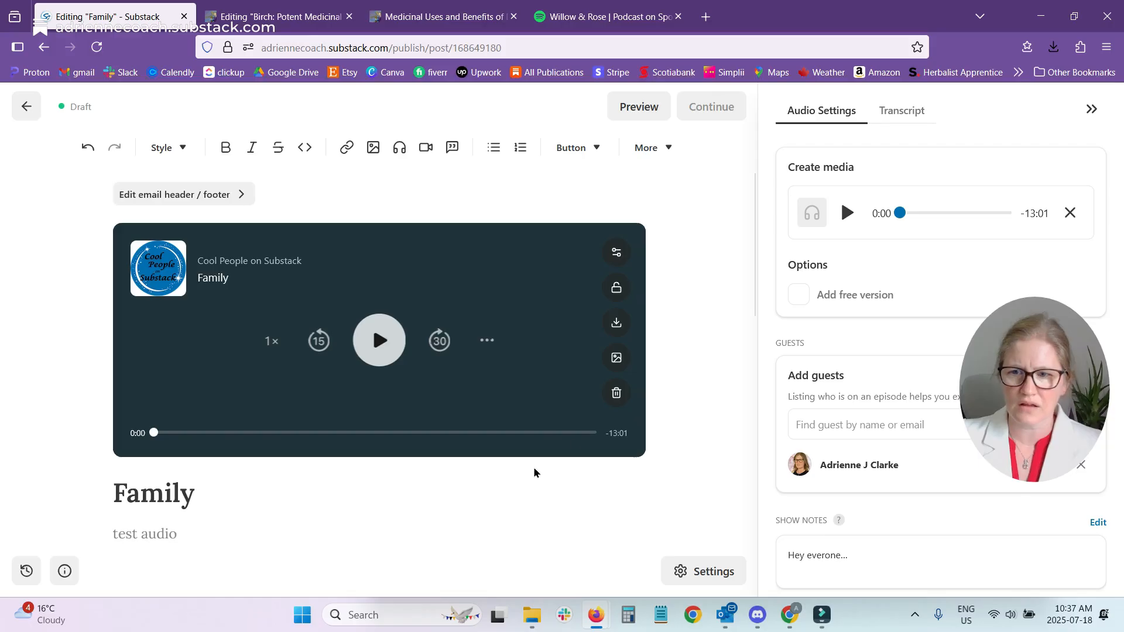
left_click(798, 294)
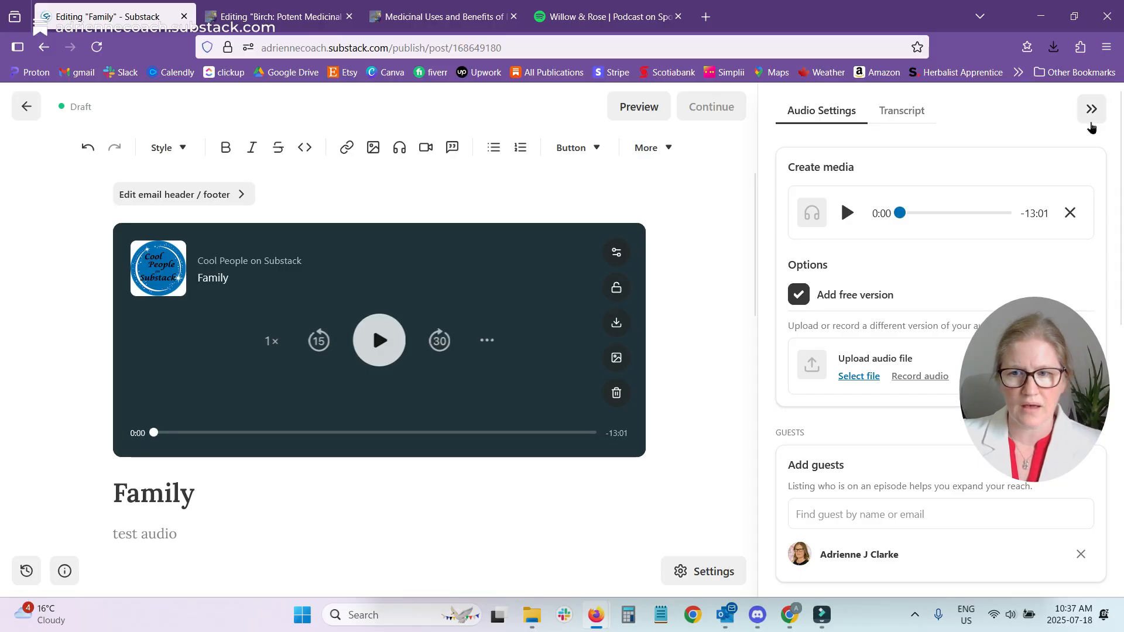
left_click(1092, 120)
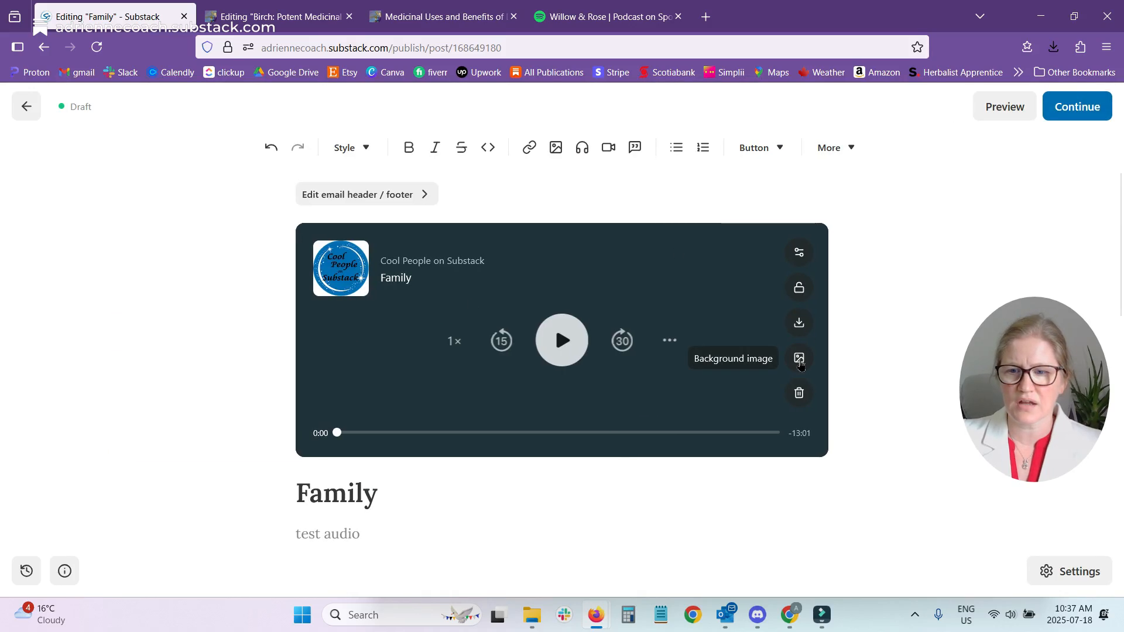
Upload the picture of four cartoon people as the audio player's background image.
left_click(800, 360)
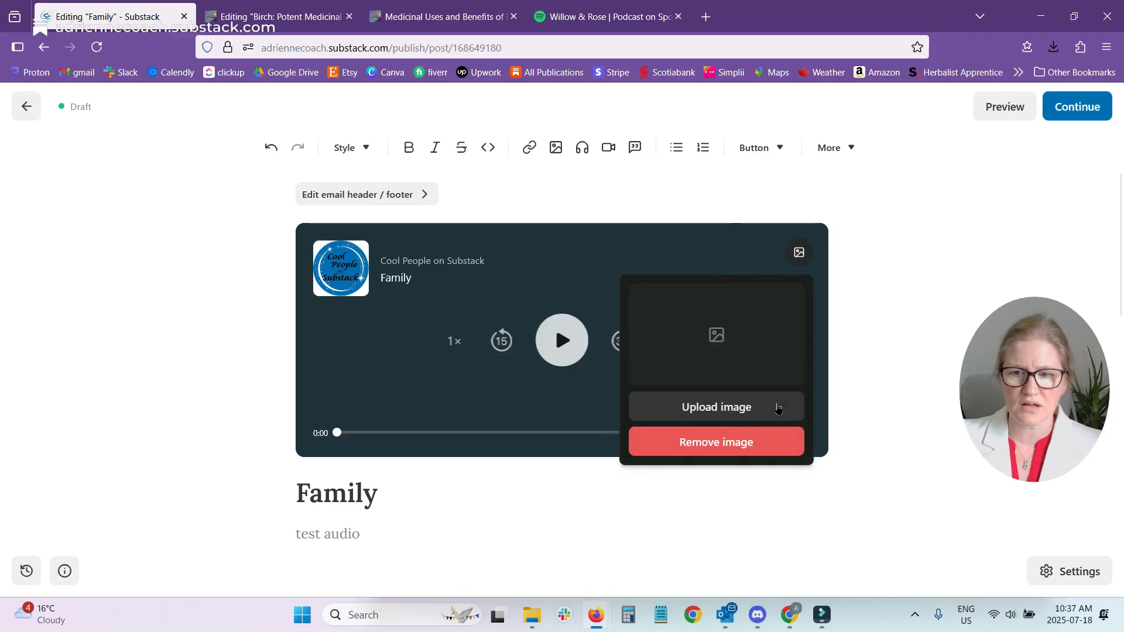
left_click(778, 408)
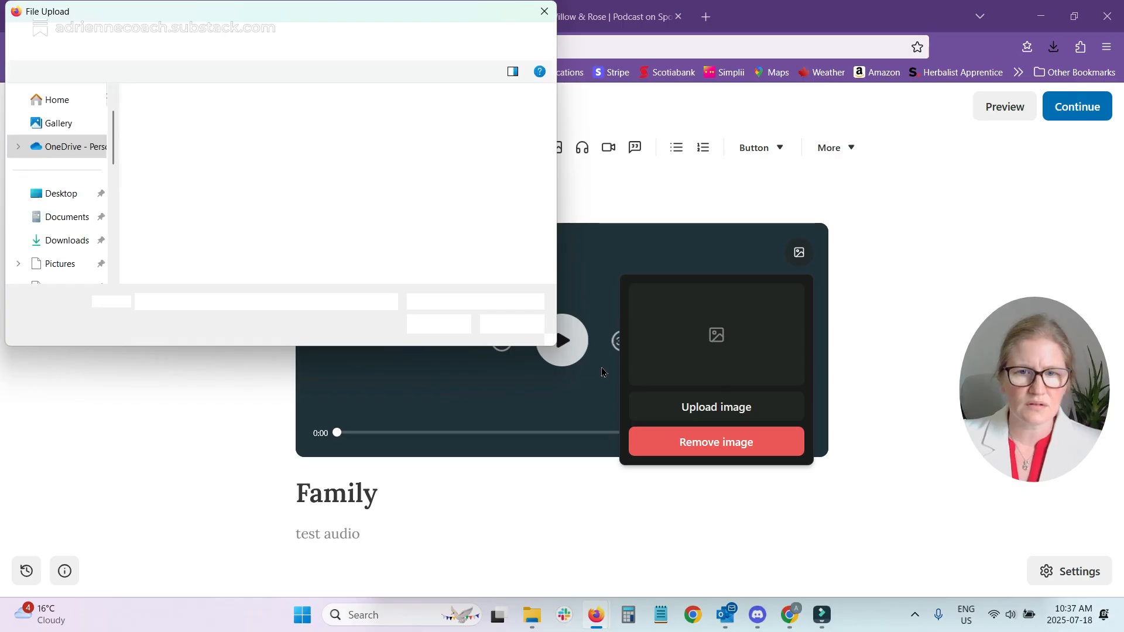
left_click(401, 114)
left_click(436, 324)
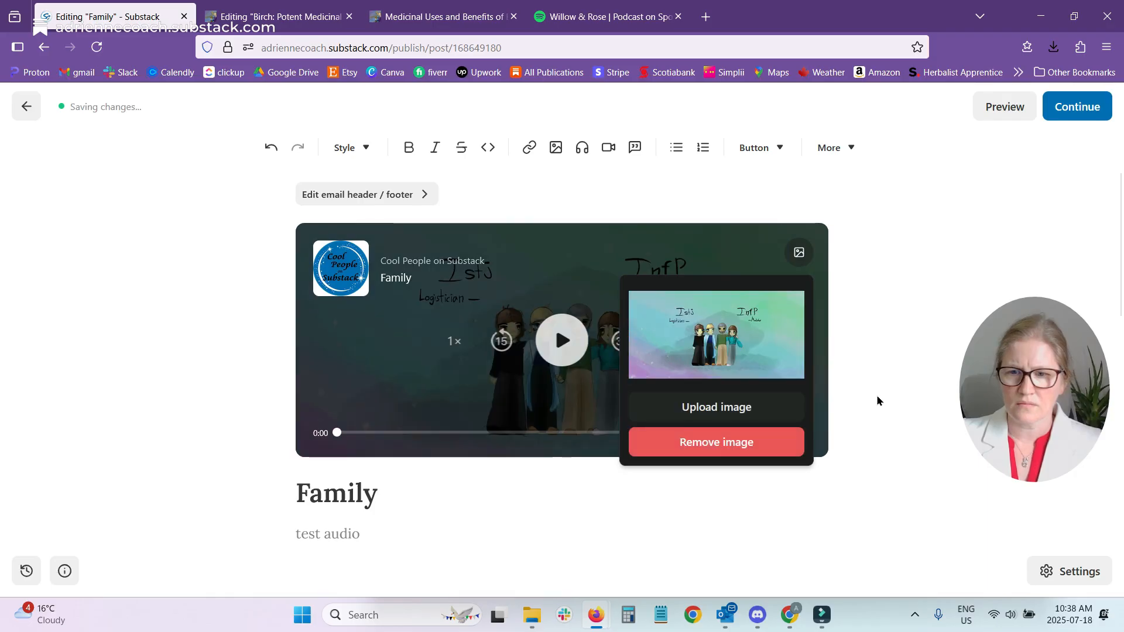
left_click(669, 530)
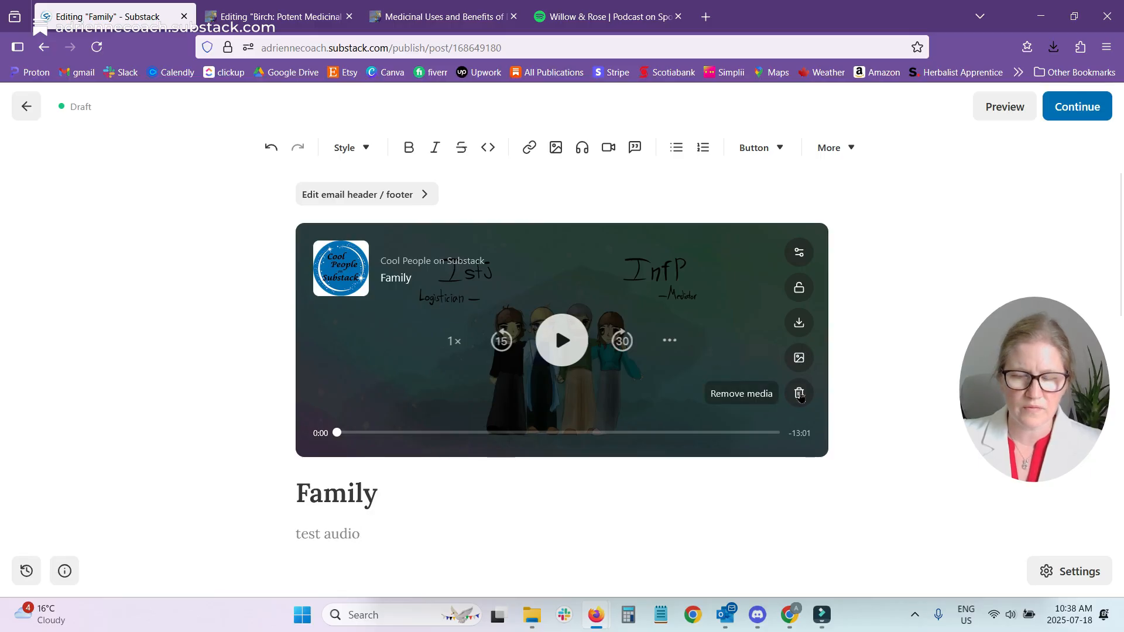
scroll(704, 512, "down", 4)
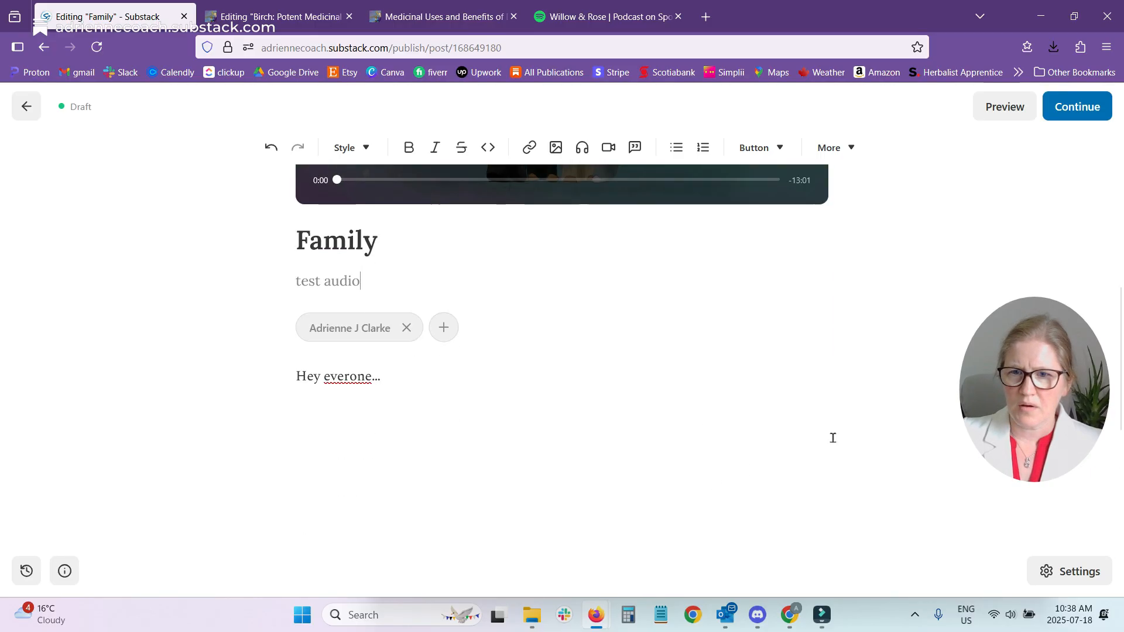
scroll(833, 436, "up", 4)
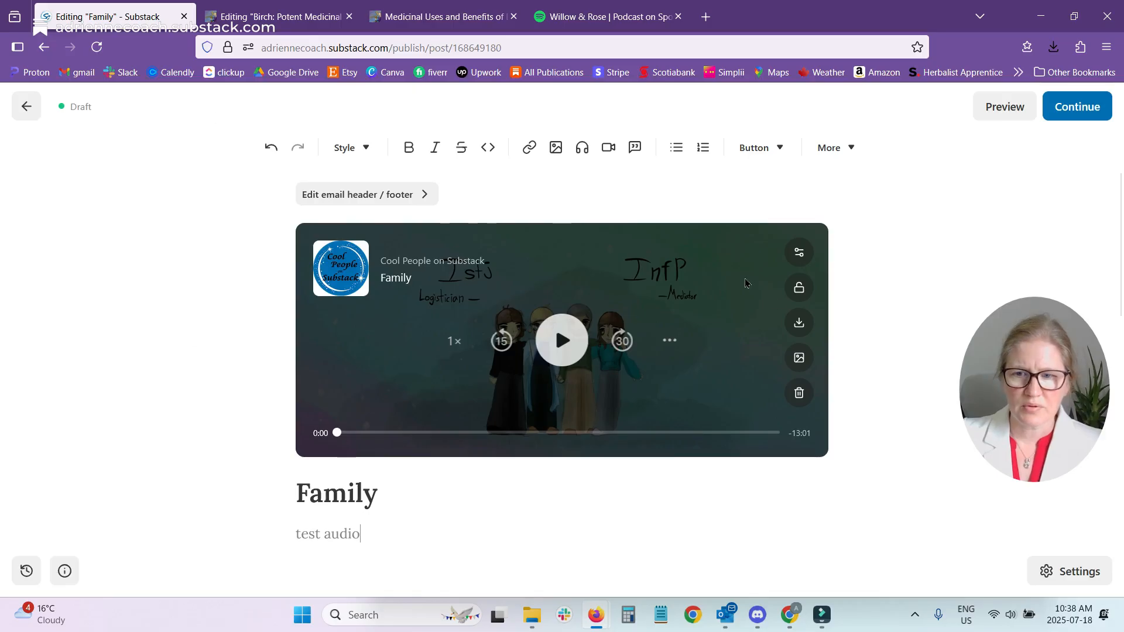
scroll(489, 429, "down", 1)
scroll(489, 429, "down", 3)
scroll(863, 498, "down", 3)
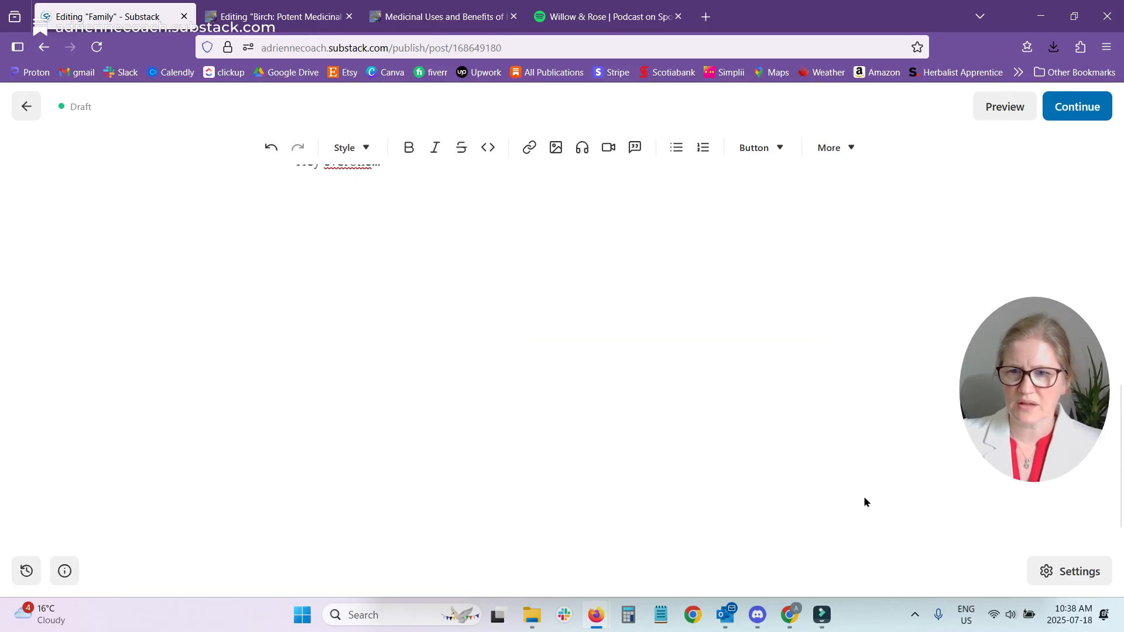
scroll(858, 500, "up", 7)
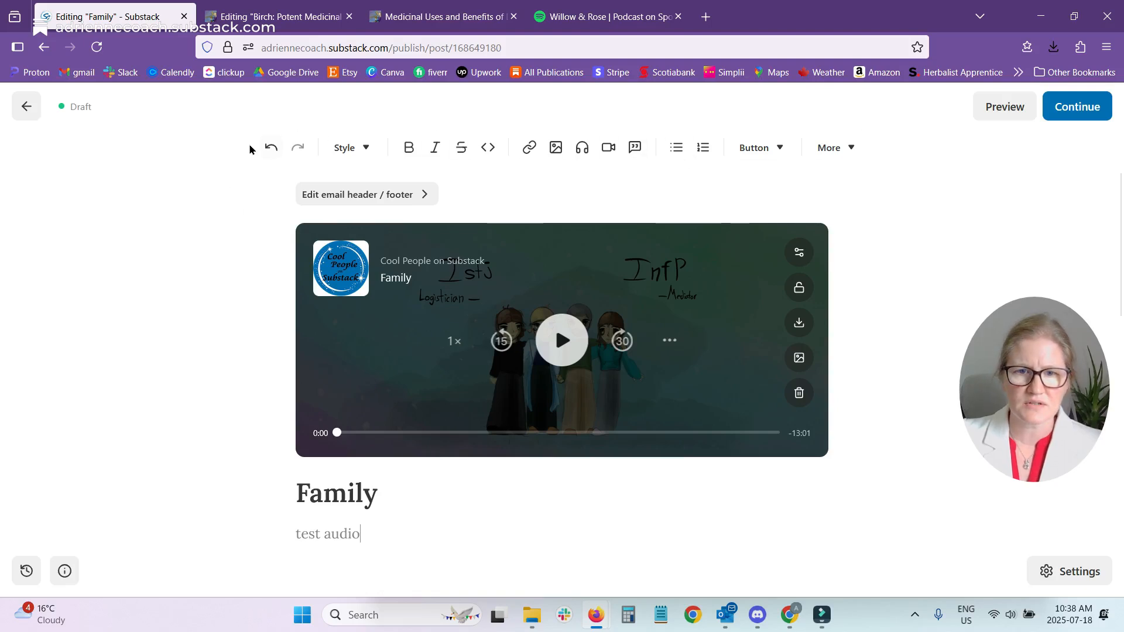
Examine the post settings from audience and comments to podcast feed, social preview and episode metadata, and return to the draft.
left_click(1049, 578)
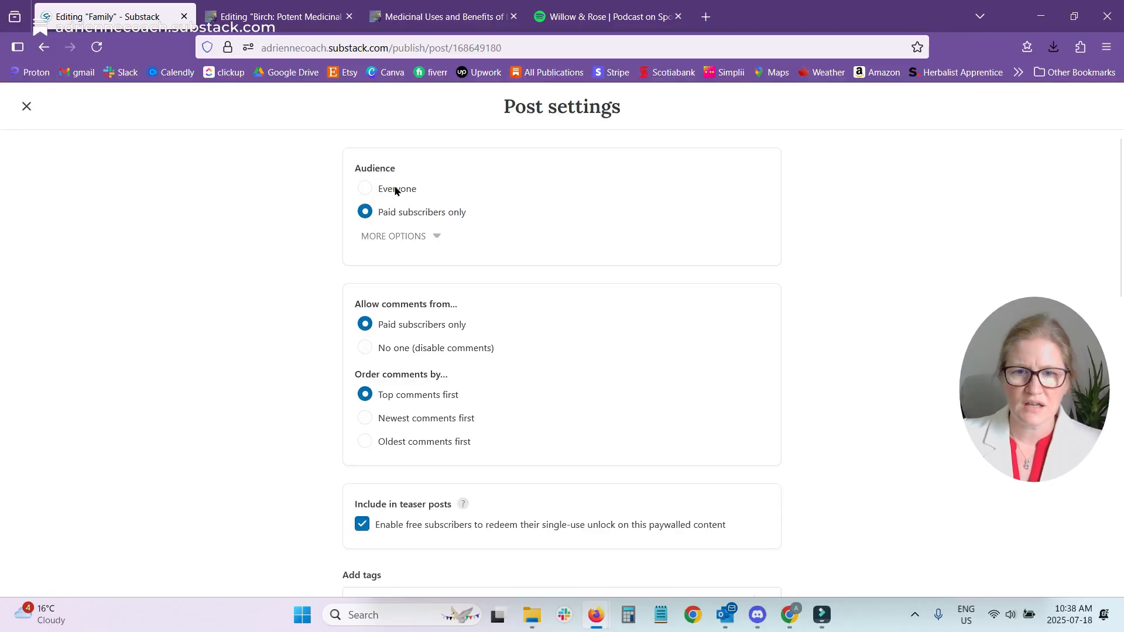
scroll(402, 354, "down", 2)
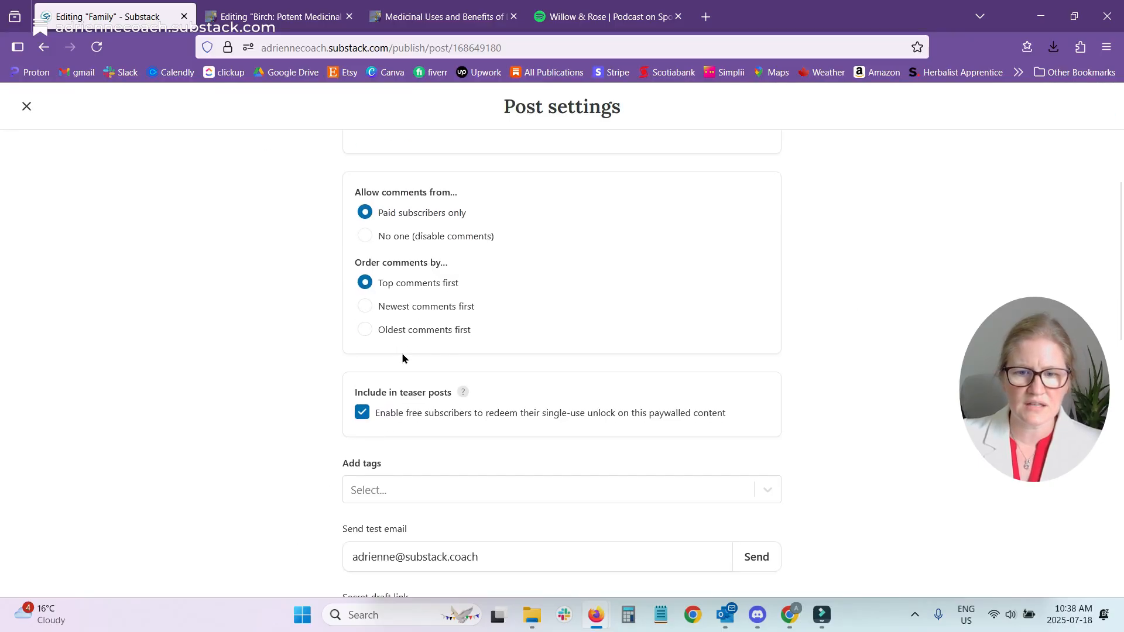
scroll(392, 450, "down", 4)
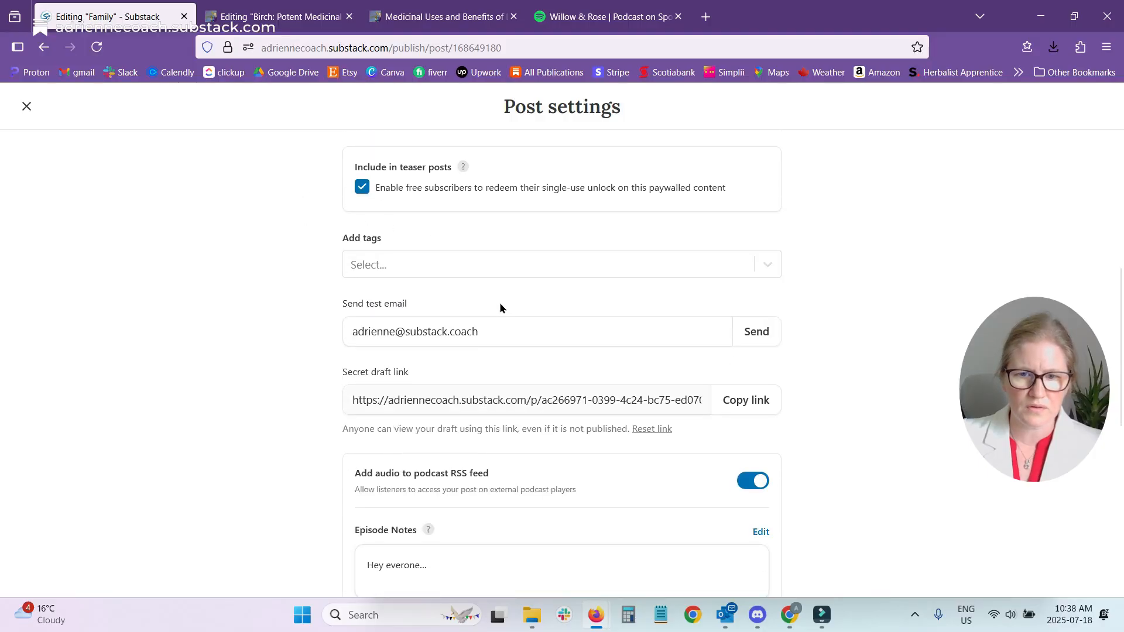
scroll(500, 308, "down", 2)
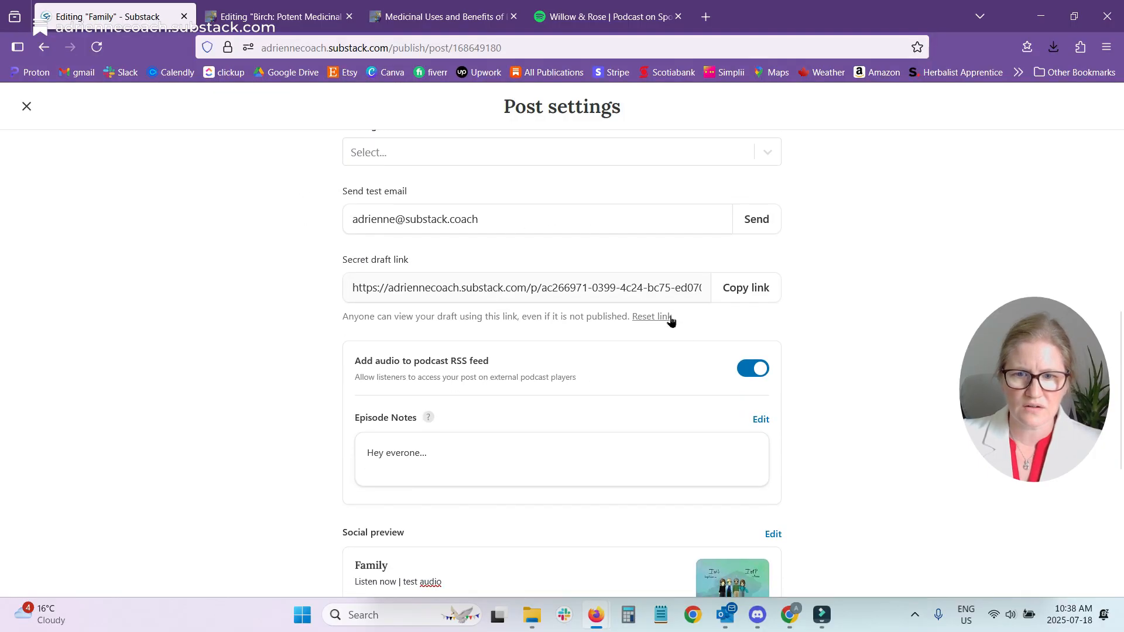
scroll(683, 365, "down", 4)
scroll(556, 432, "up", 4)
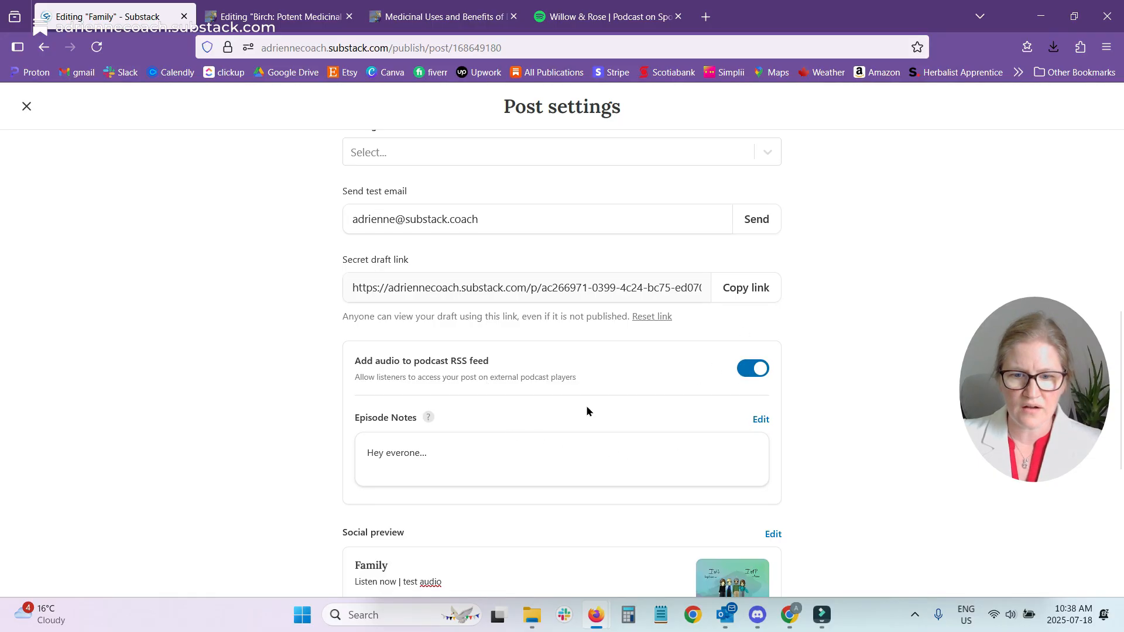
scroll(587, 409, "down", 4)
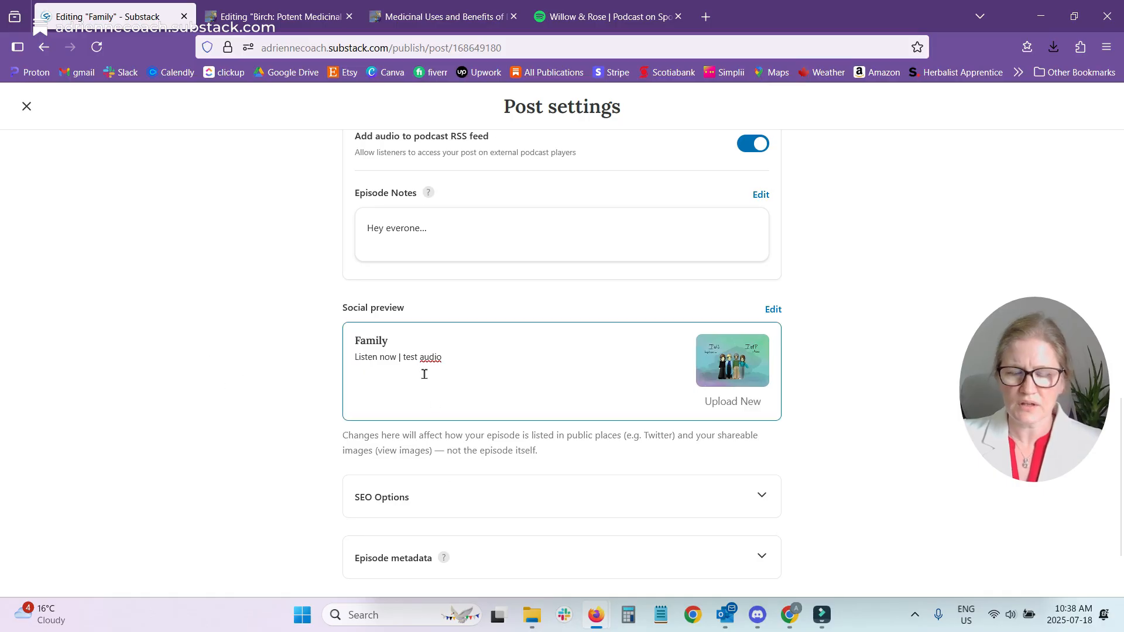
scroll(460, 386, "down", 2)
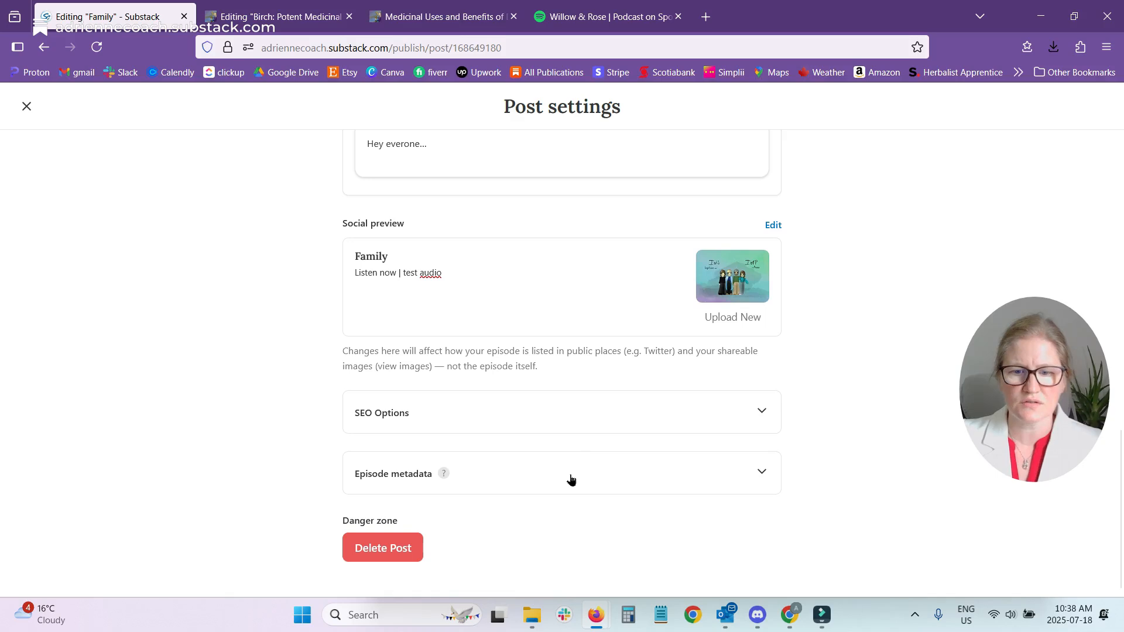
left_click(662, 481)
scroll(890, 454, "down", 3)
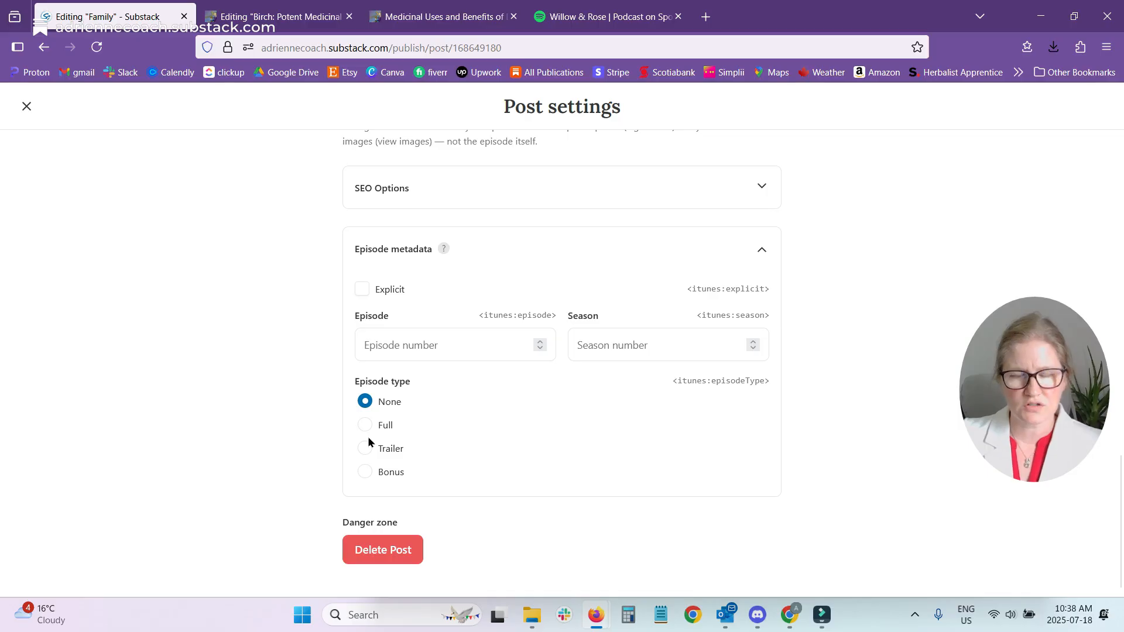
left_click(27, 108)
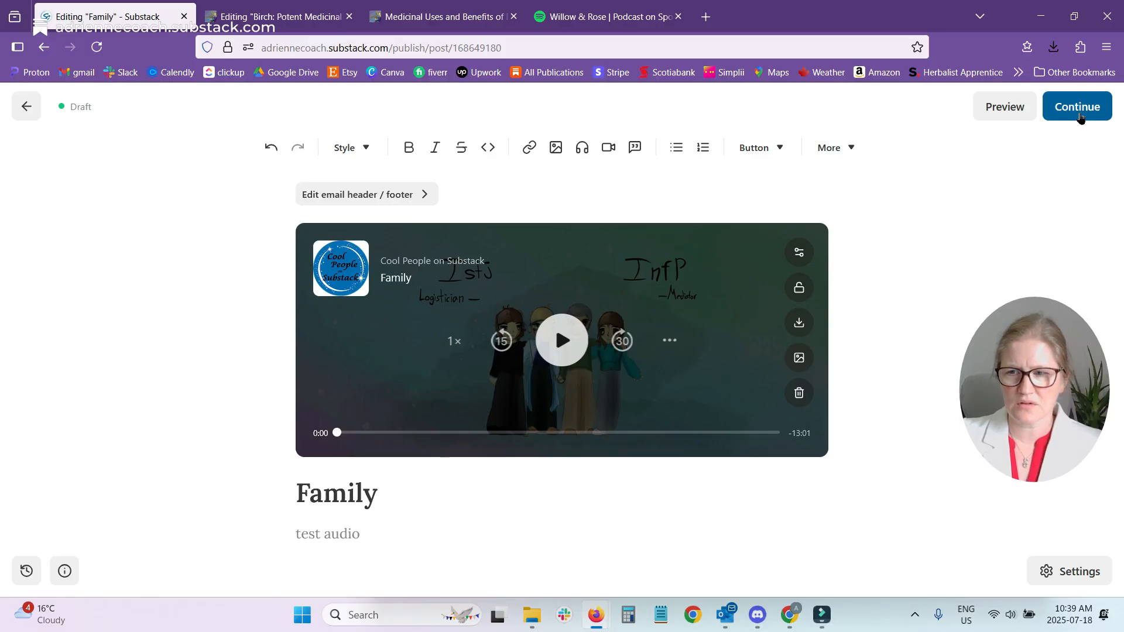
Examine the publishing options for audience, free preview, comments and podcast feed, including the episode metadata fields.
left_click(1079, 114)
scroll(503, 243, "down", 2)
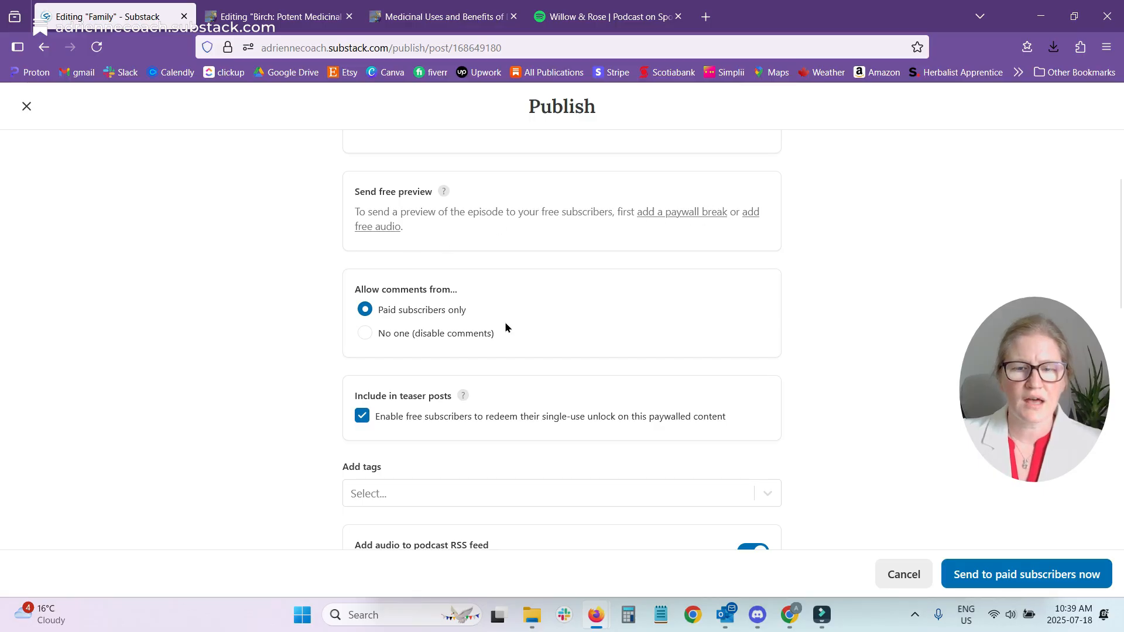
scroll(506, 327, "up", 2)
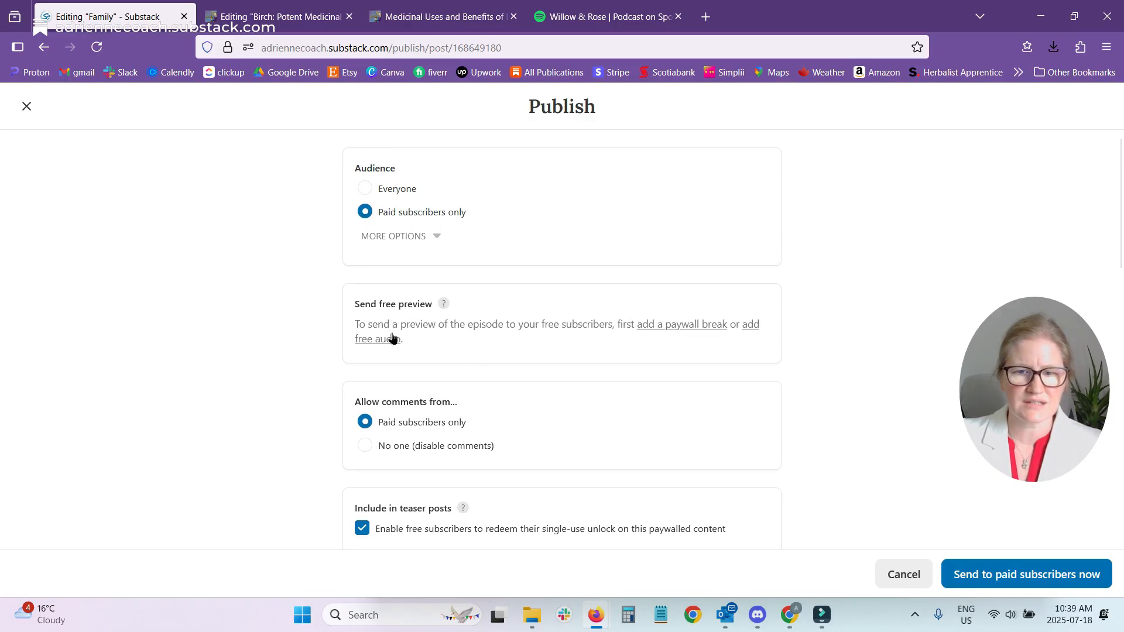
scroll(395, 335, "down", 4)
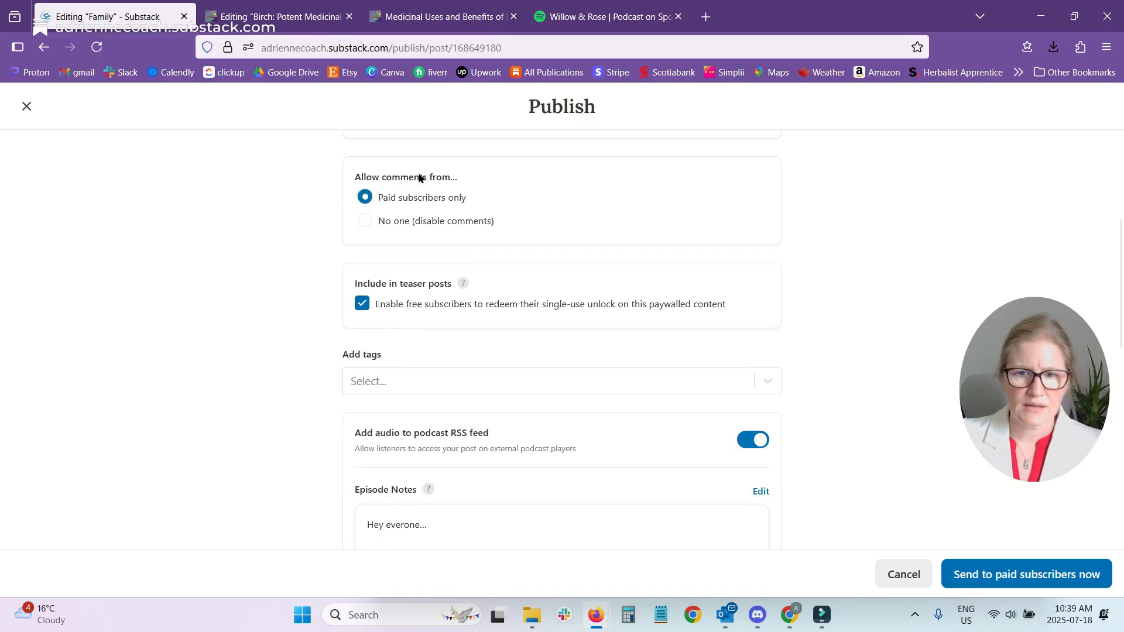
scroll(313, 314, "down", 4)
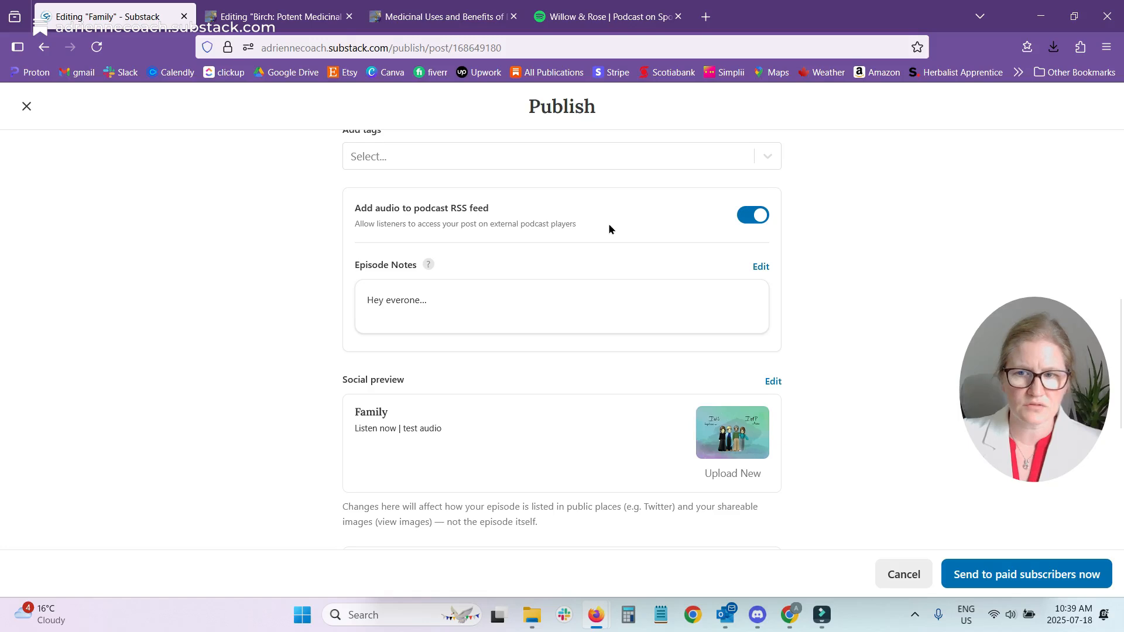
scroll(870, 261, "down", 4)
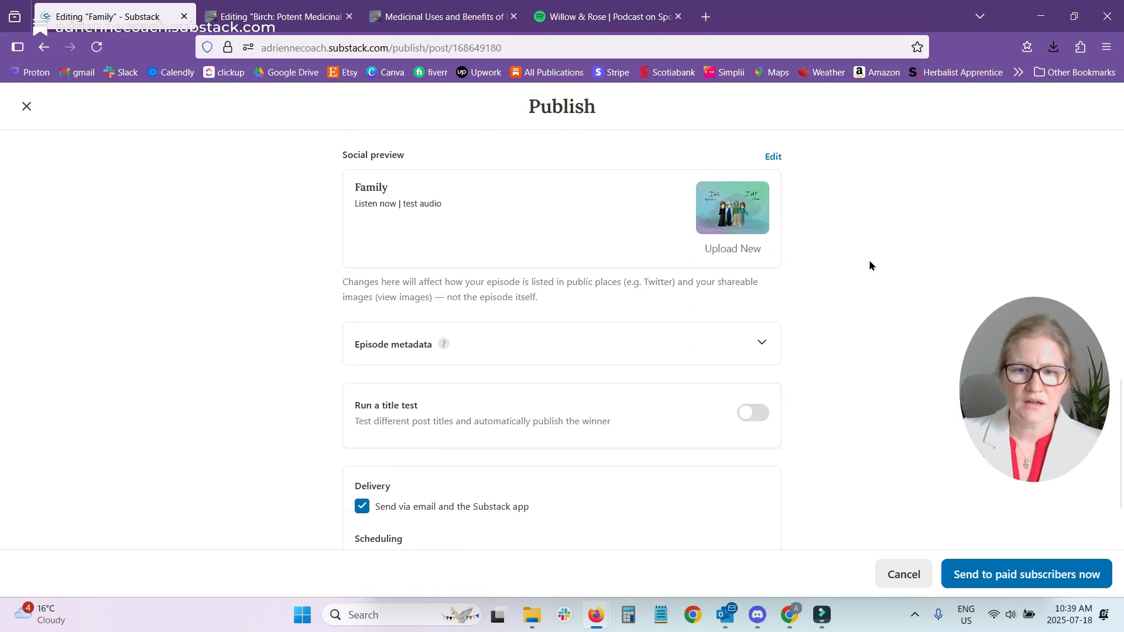
scroll(504, 309, "down", 2)
left_click(761, 253)
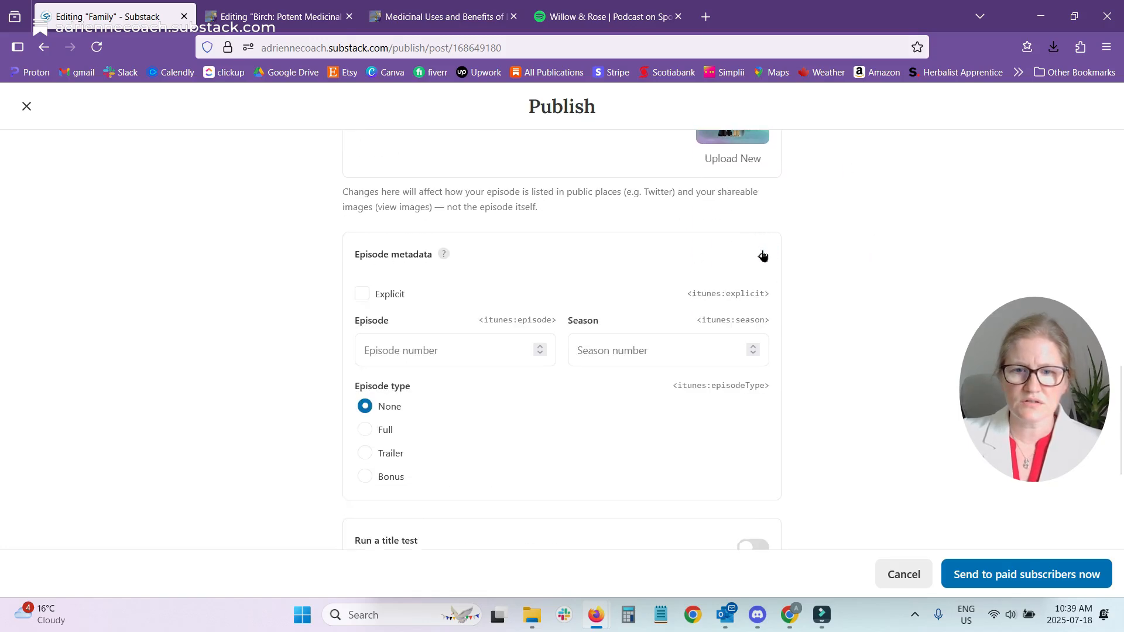
left_click(760, 259)
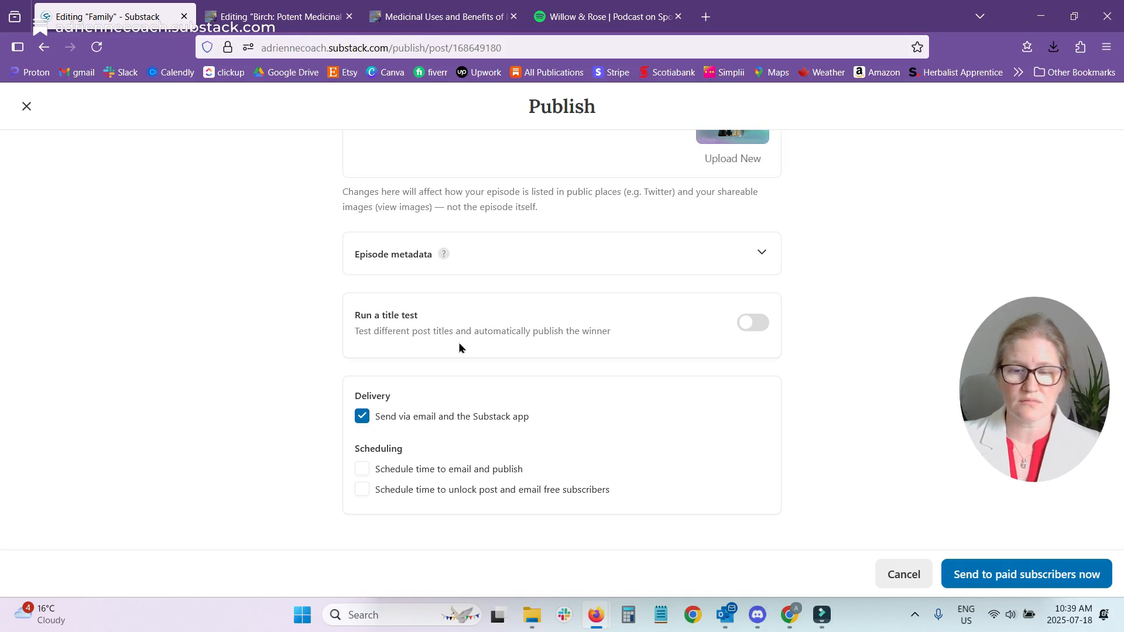
Turn on the title test for the post and add a third experimental title field.
left_click(746, 329)
scroll(530, 415, "down", 3)
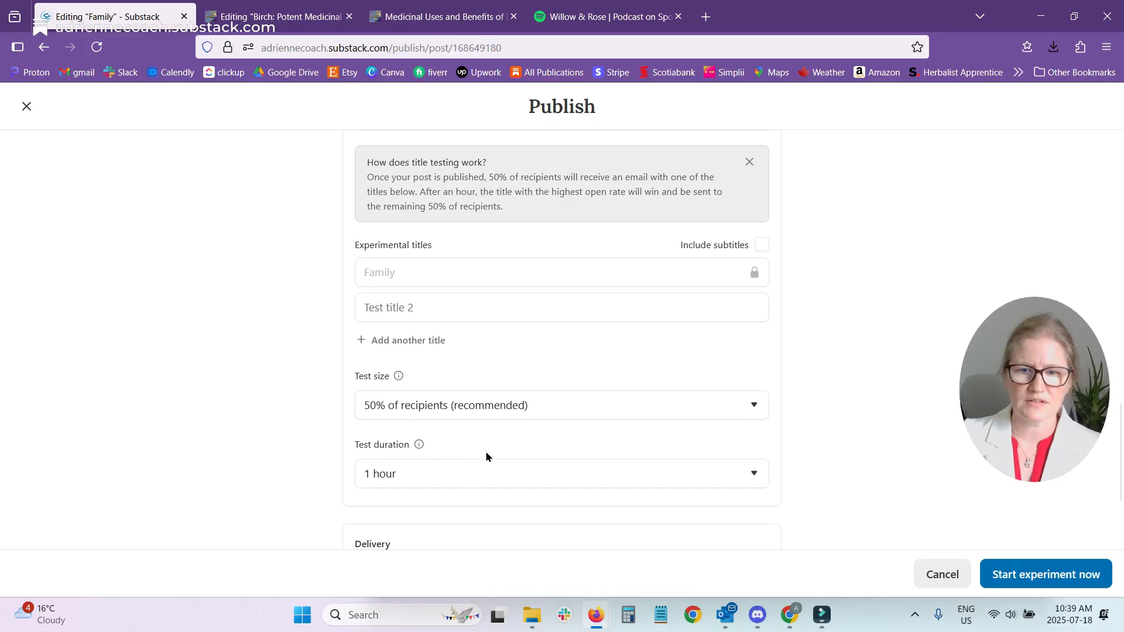
scroll(486, 457, "down", 2)
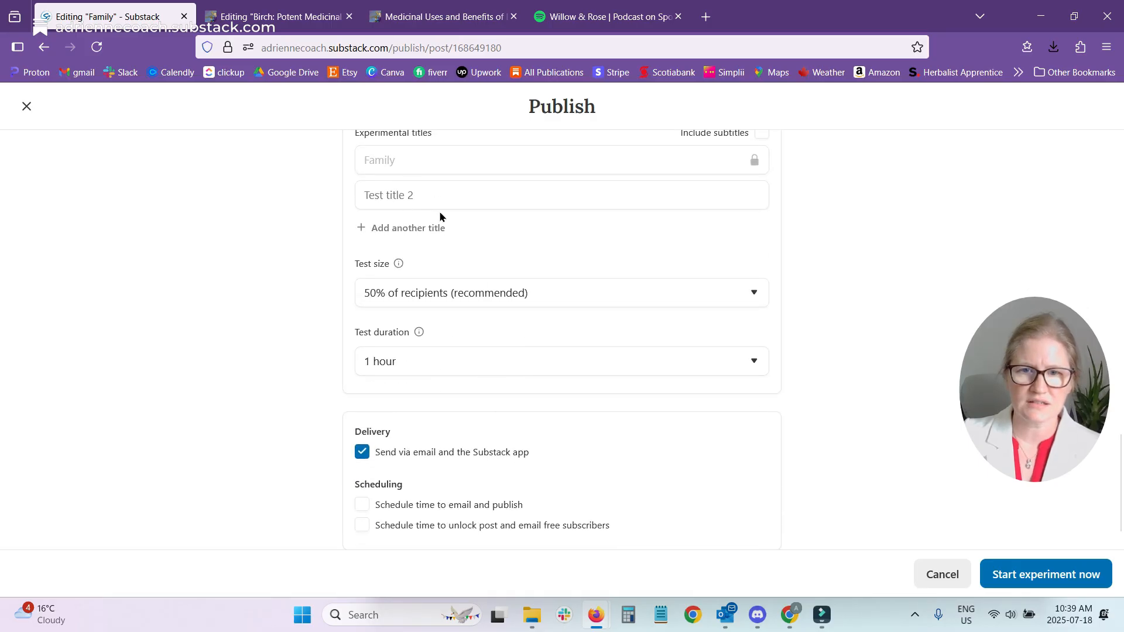
scroll(472, 371, "up", 3)
left_click(403, 455)
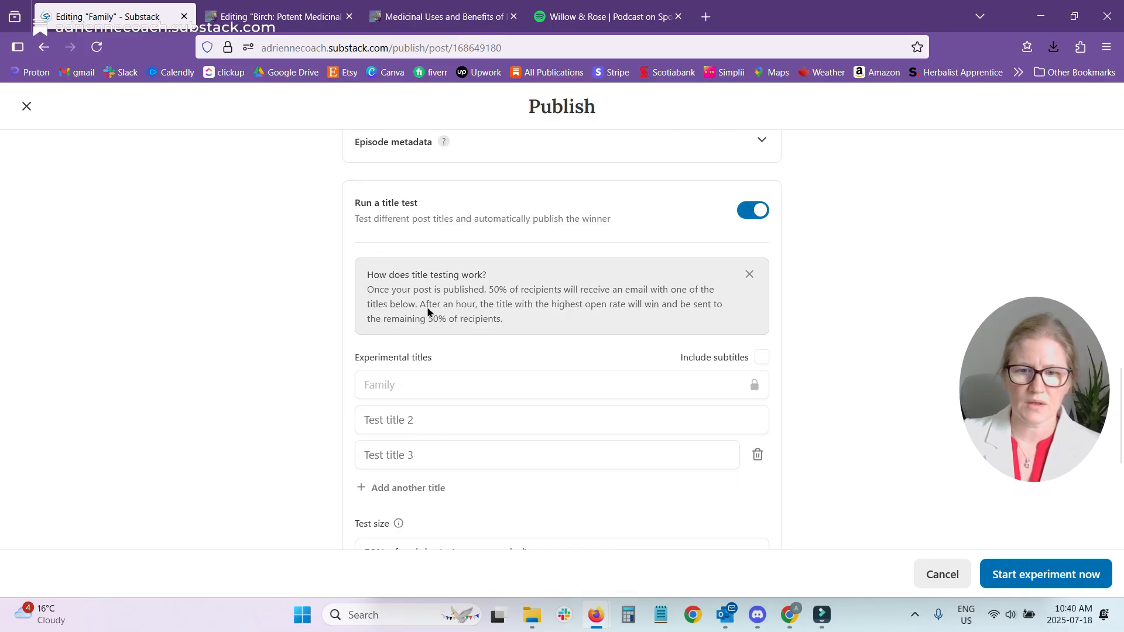
Set the title test to 20% of recipients with a duration of 3 hours, and return to the draft without publishing.
scroll(476, 485, "down", 2)
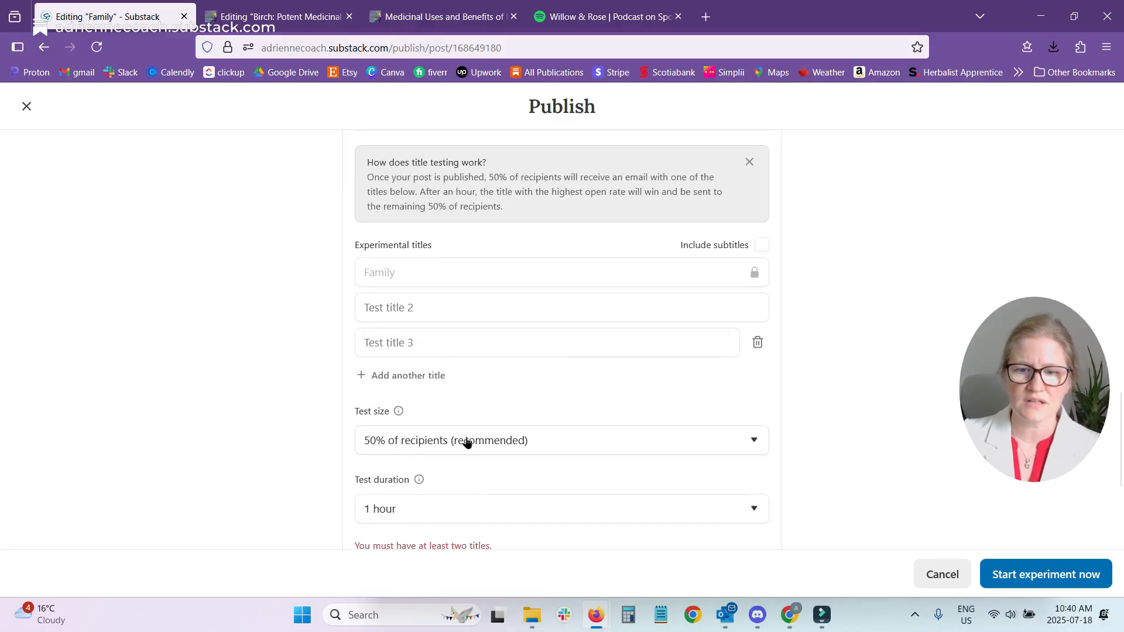
left_click(458, 441)
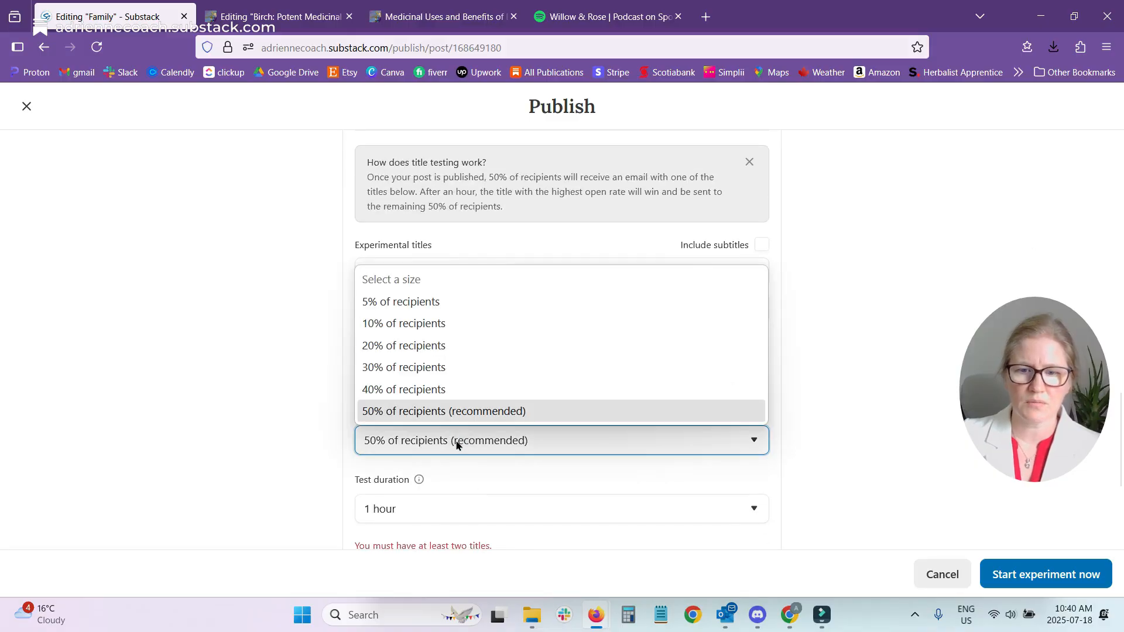
left_click(447, 346)
scroll(507, 472, "down", 2)
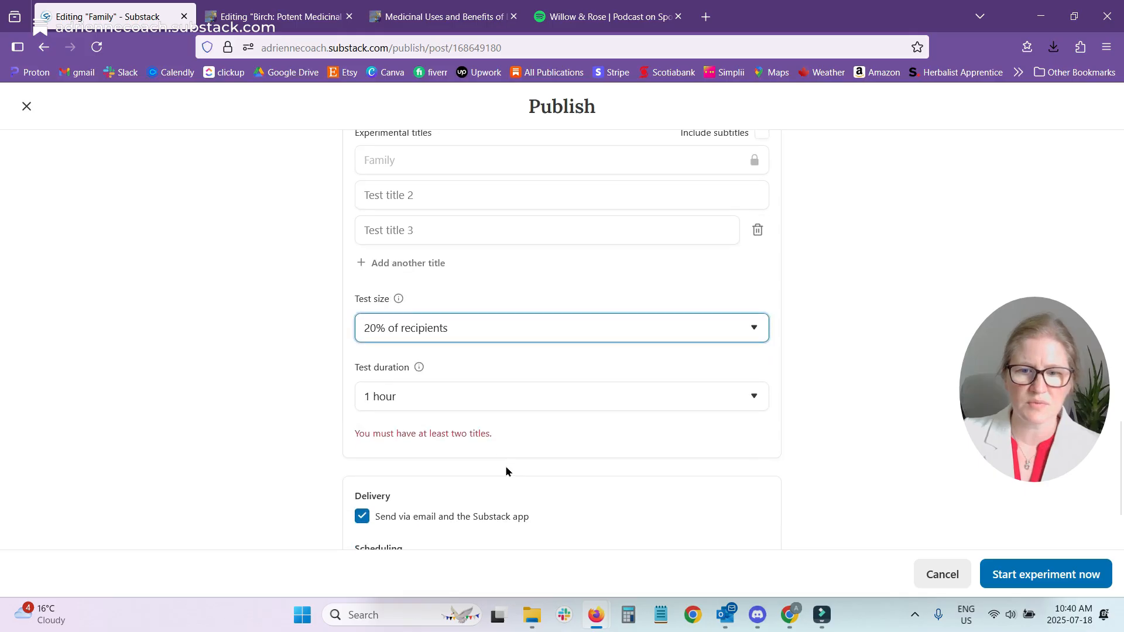
left_click(400, 404)
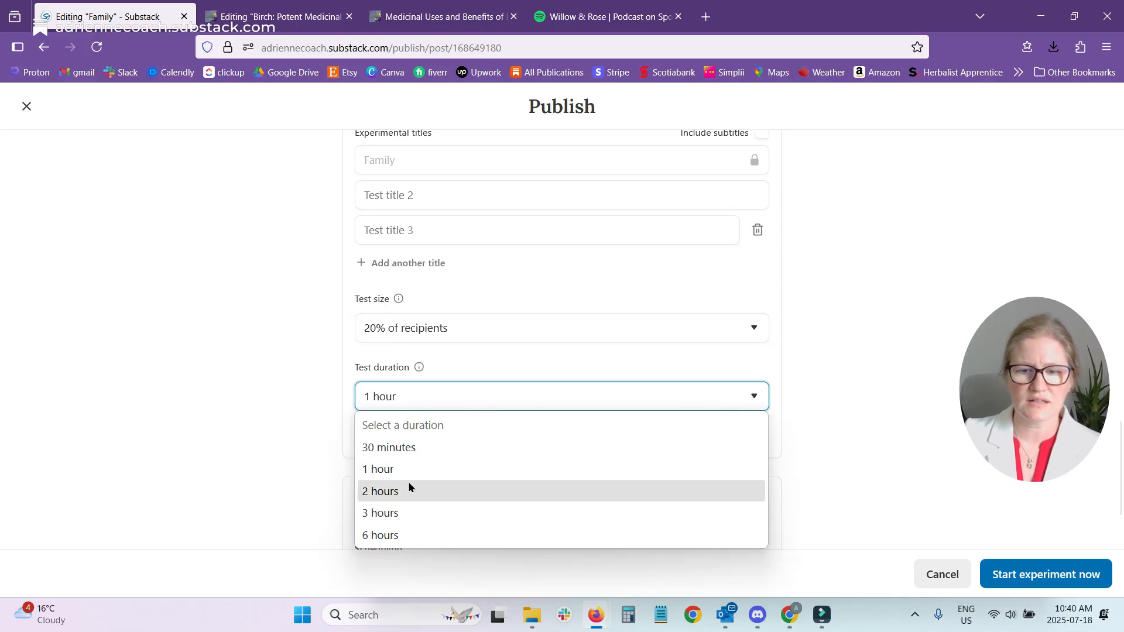
left_click(394, 515)
scroll(784, 396, "down", 2)
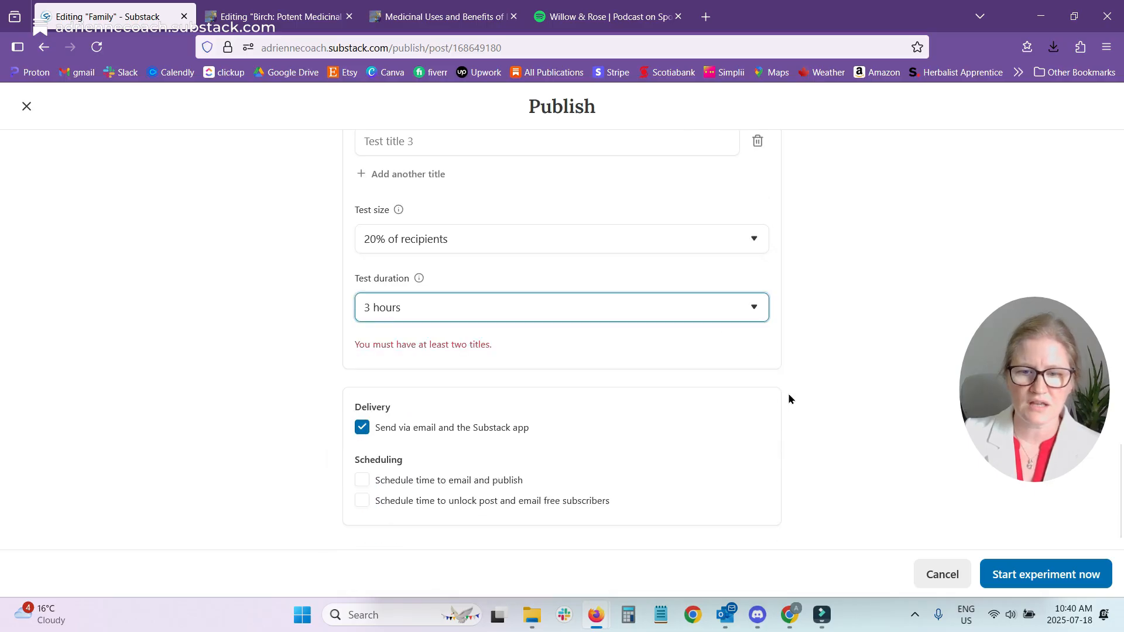
scroll(824, 378, "up", 5)
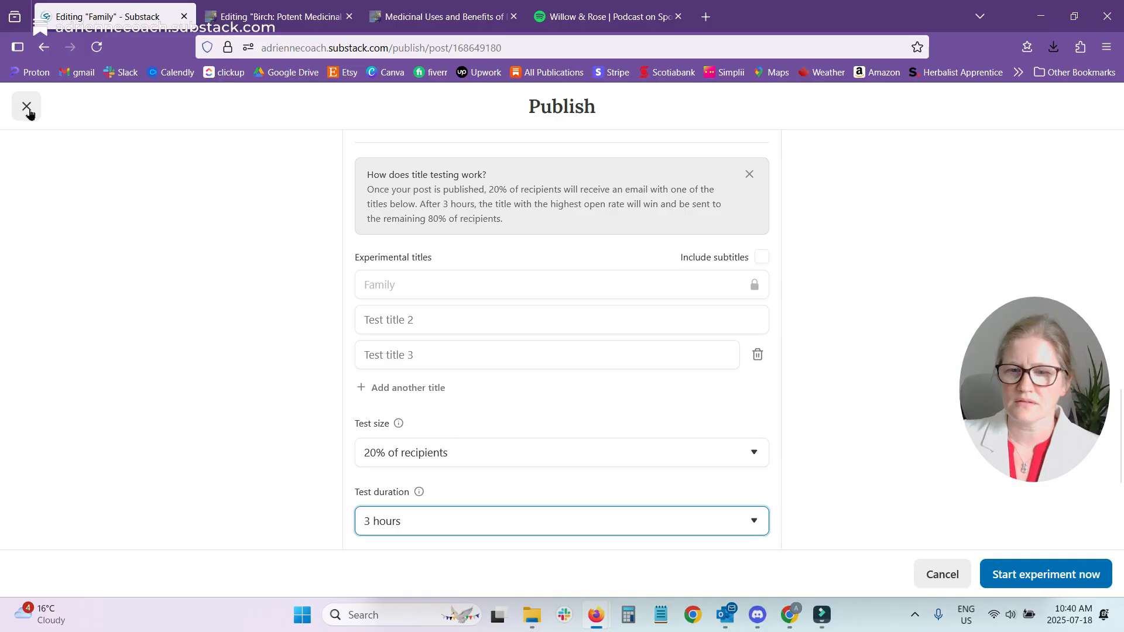
scroll(780, 253, "up", 6)
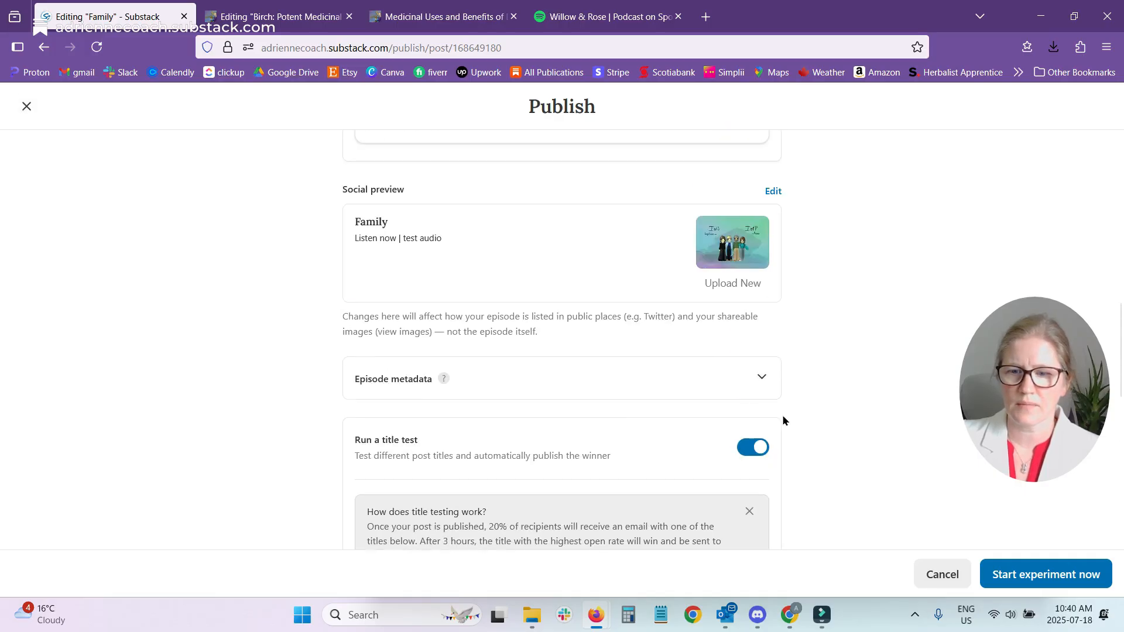
left_click(26, 106)
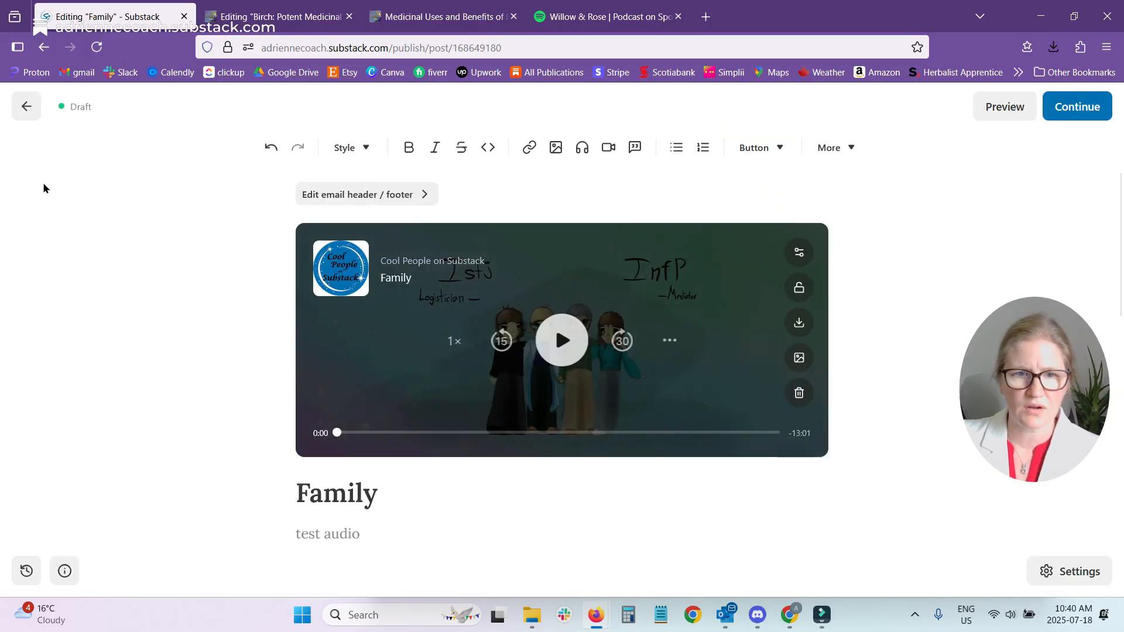